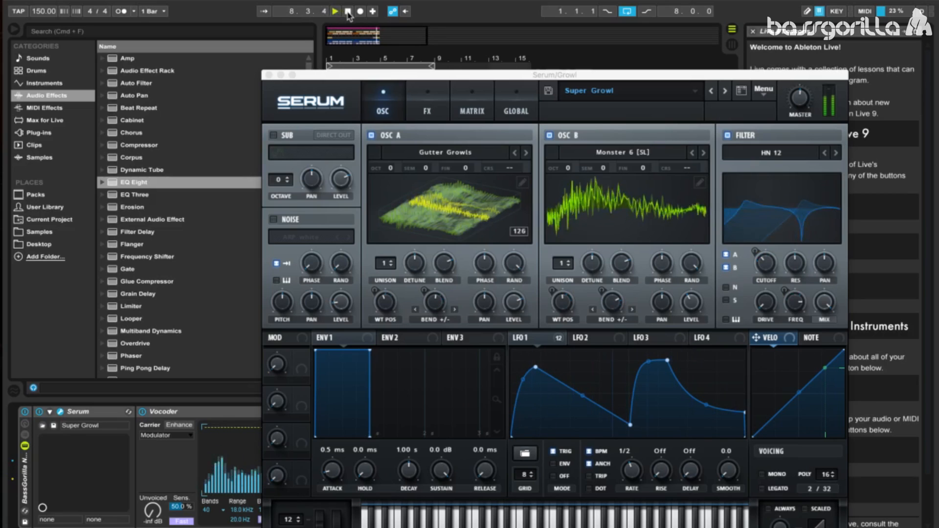
- Stop playback and reset the Super Growl synth patch to the initial preset
{"action": "left_click", "coordinate": [348, 11]}
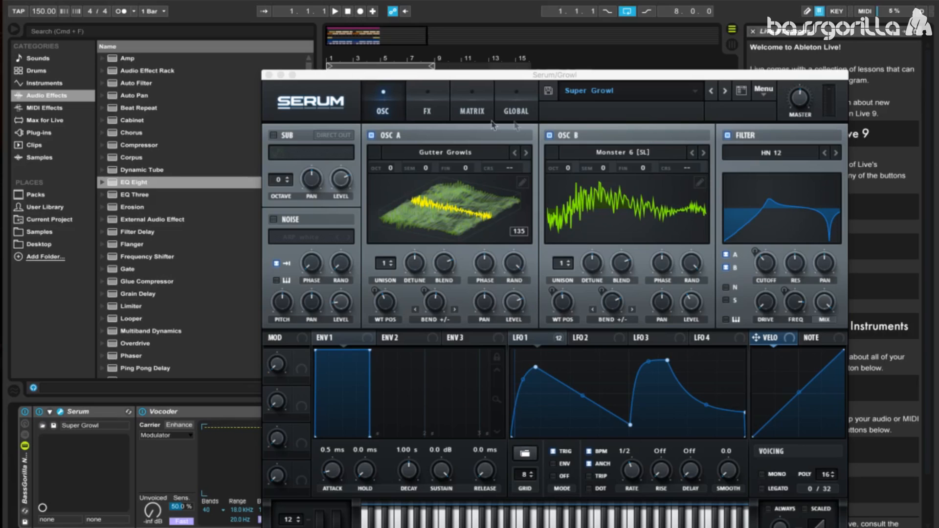
{"action": "left_click", "coordinate": [765, 90]}
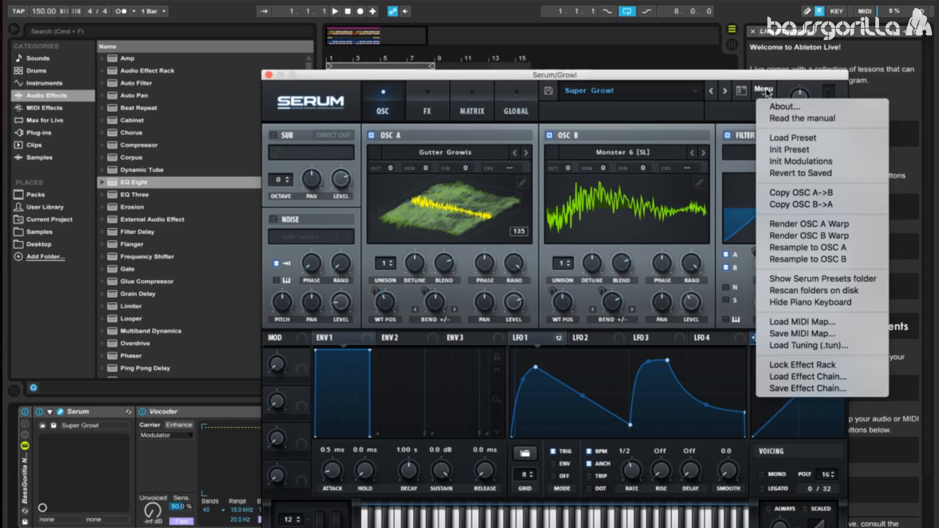
{"action": "left_click", "coordinate": [788, 152]}
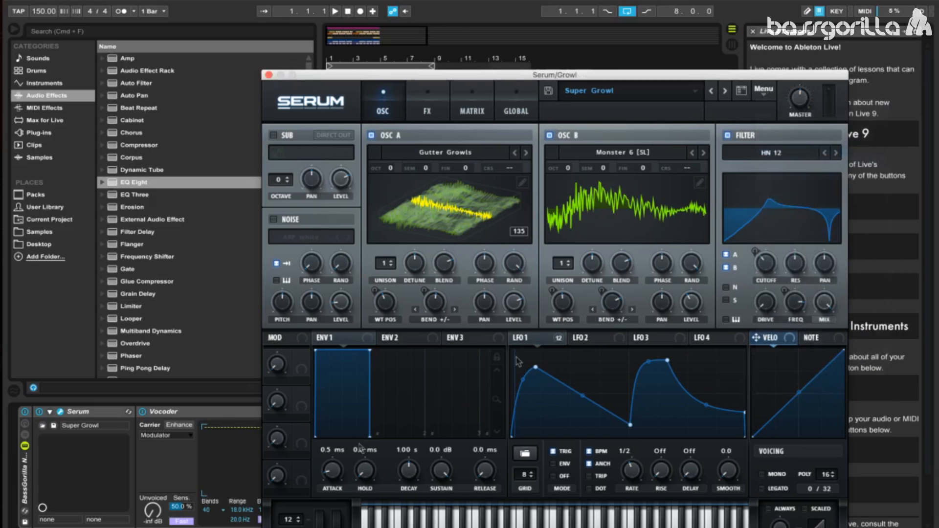
- Delete all the audio effects following Serum in the device chain, starting with the Vocoder
{"action": "left_click", "coordinate": [193, 420]}
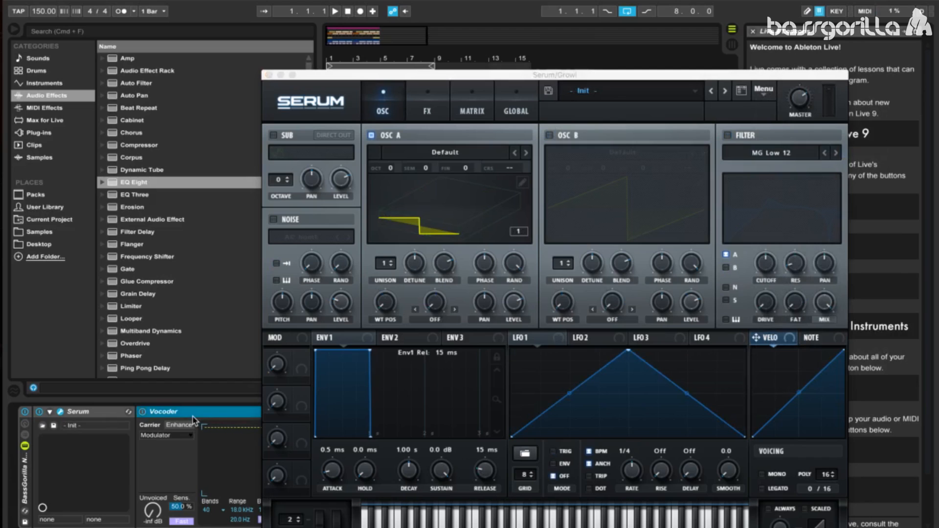
{"action": "key", "text": "Delete"}
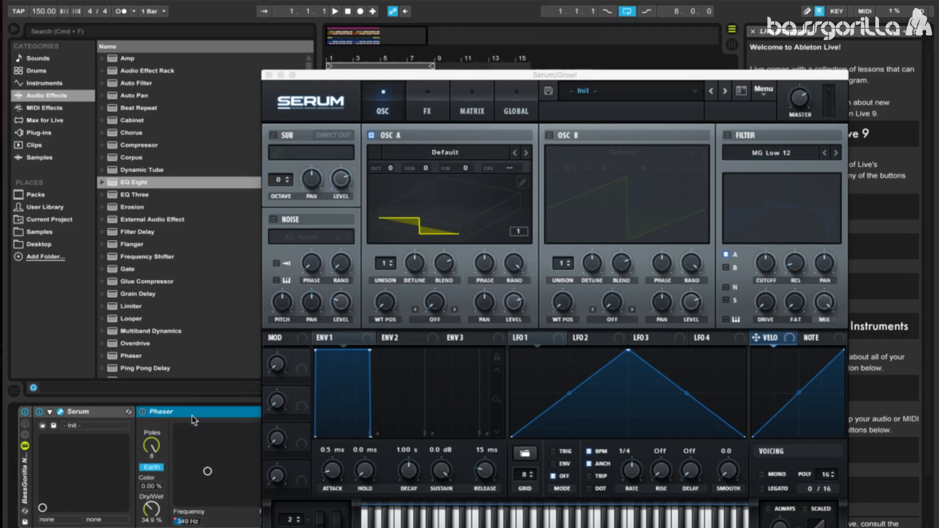
{"action": "key", "text": "Delete"}
{"action": "key", "text": "Delete"}
{"action": "key", "text": "Delete"}
{"action": "key", "text": "Delete"}
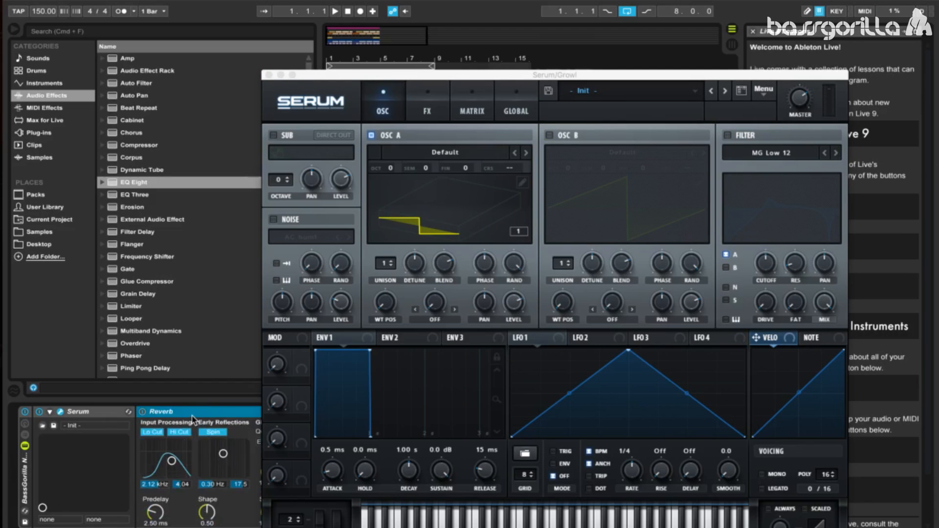
{"action": "key", "text": "Delete"}
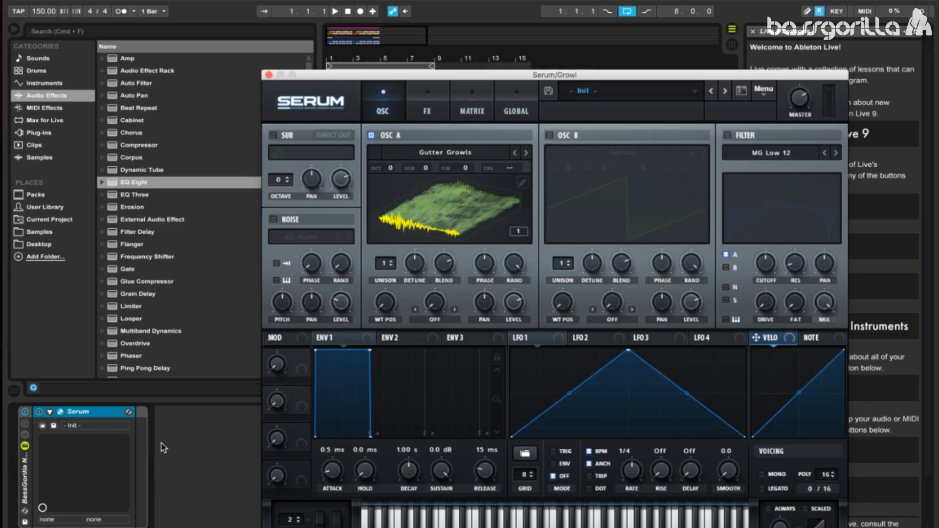
- Raise OSC A's wavetable position to 110 and audition the Gutter Growls wavetable with a test note
{"action": "key", "text": "a"}
{"action": "left_click_drag", "start_coordinate": [388, 307], "coordinate": [391, 243]}
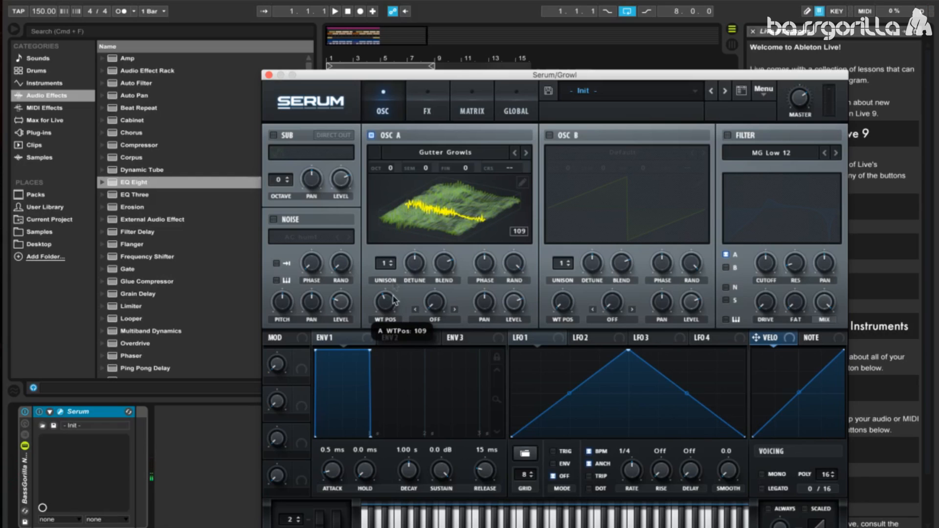
{"action": "left_click_drag", "start_coordinate": [392, 299], "coordinate": [391, 300]}
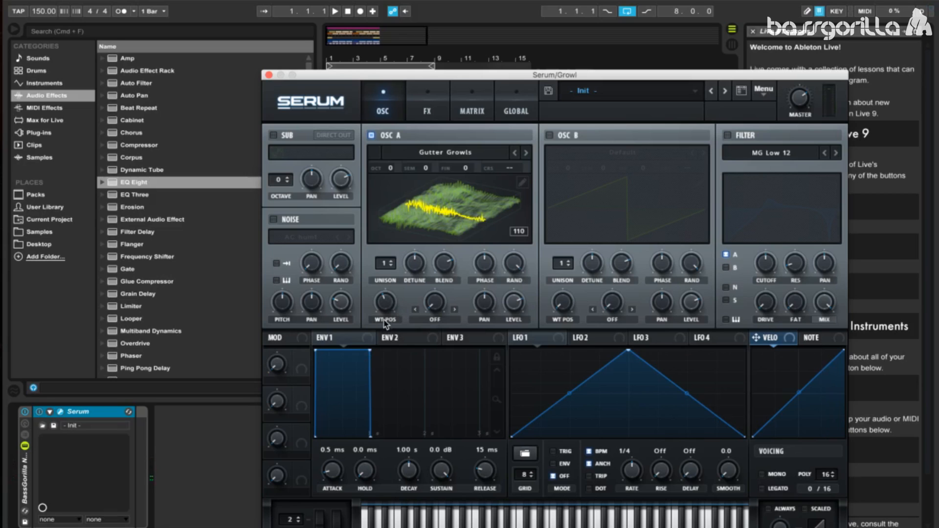
- Set OSC A's warp mode to Bend +/- and modulate its warp amount with LFO 1
{"action": "left_click", "coordinate": [427, 321]}
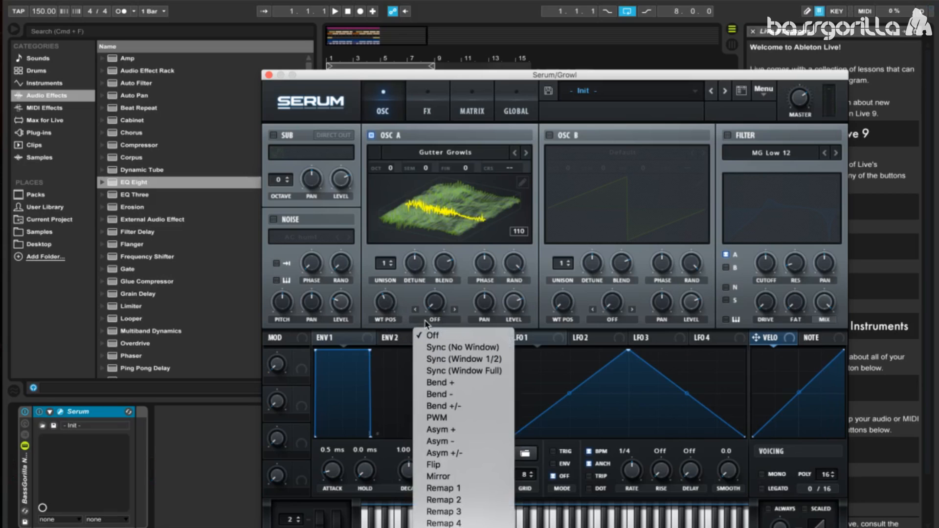
{"action": "left_click", "coordinate": [440, 407]}
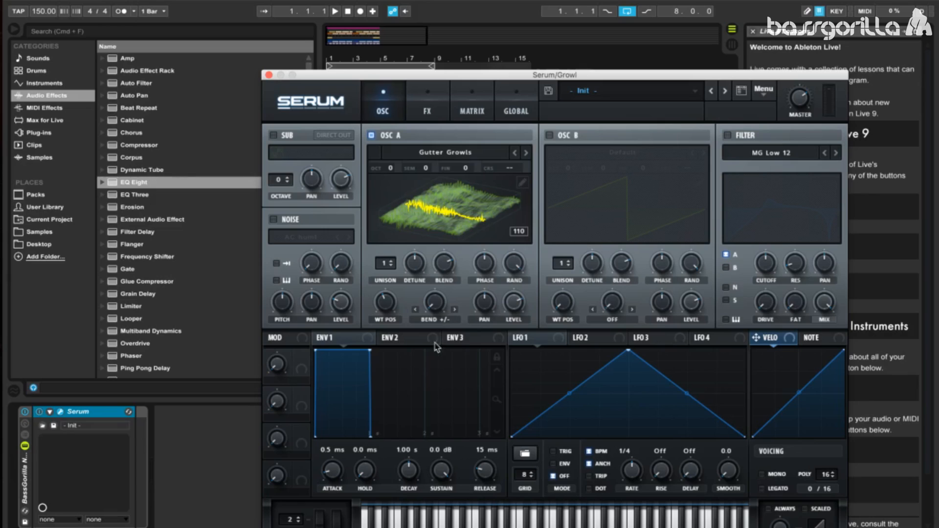
{"action": "left_click_drag", "start_coordinate": [435, 303], "coordinate": [439, 232]}
{"action": "left_click_drag", "start_coordinate": [516, 342], "coordinate": [435, 304]}
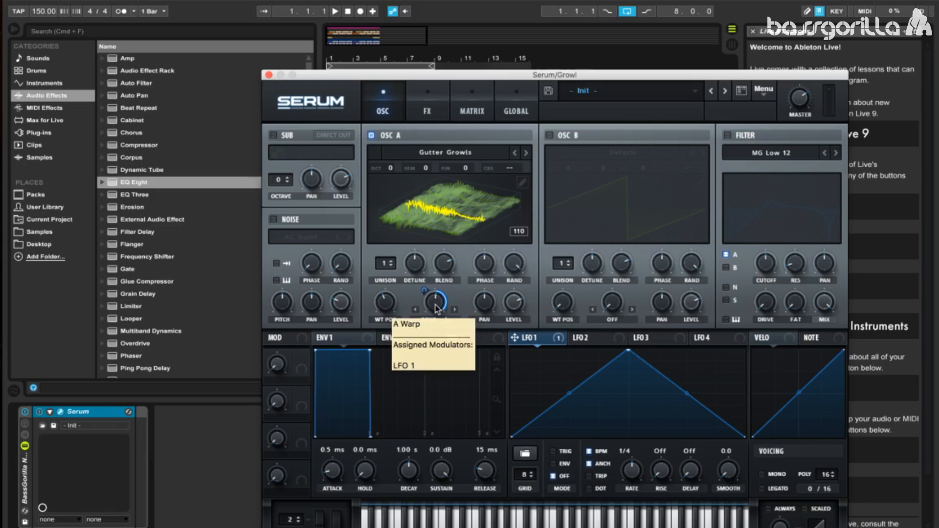
{"action": "left_click_drag", "start_coordinate": [424, 289], "coordinate": [423, 295]}
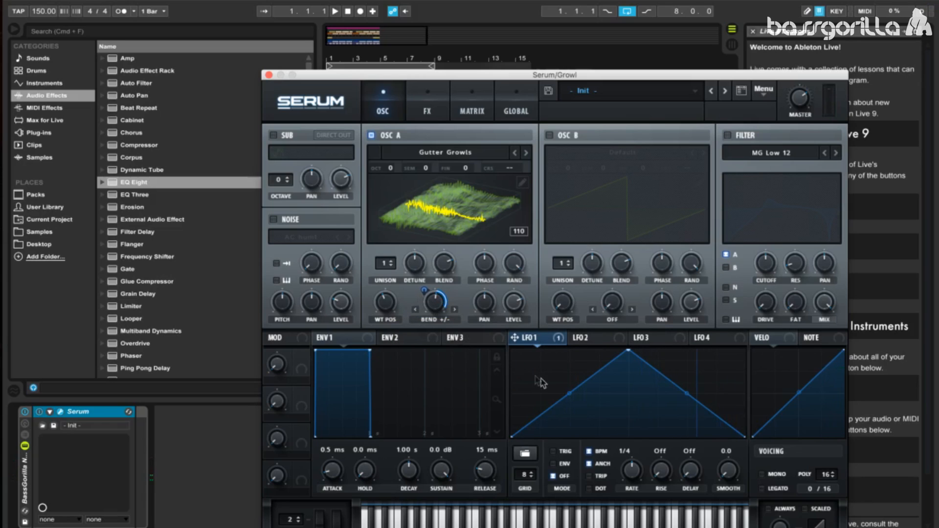
- Assign LFO 1 to OSC A's wavetable position and reduce the modulation amount
{"action": "left_click_drag", "start_coordinate": [515, 338], "coordinate": [389, 304]}
{"action": "mouse_move", "coordinate": [373, 286]}
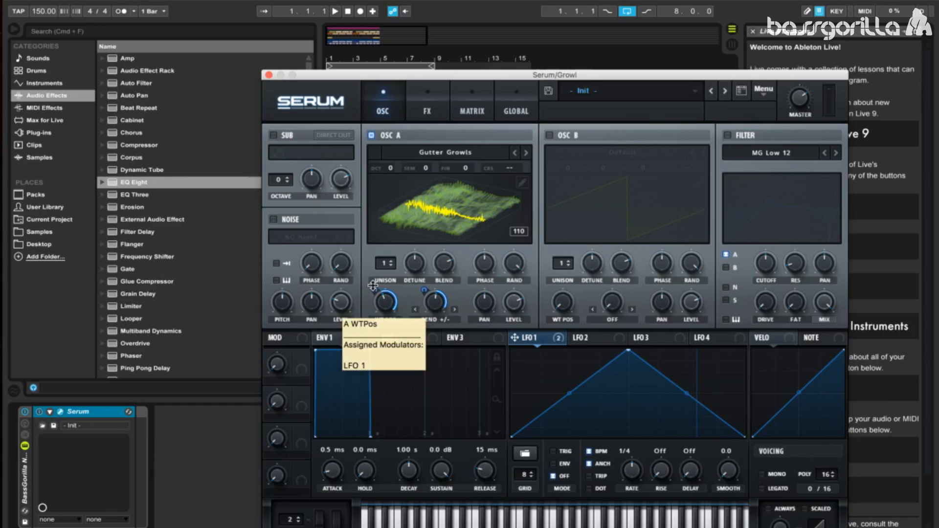
{"action": "left_click_drag", "start_coordinate": [374, 289], "coordinate": [371, 310]}
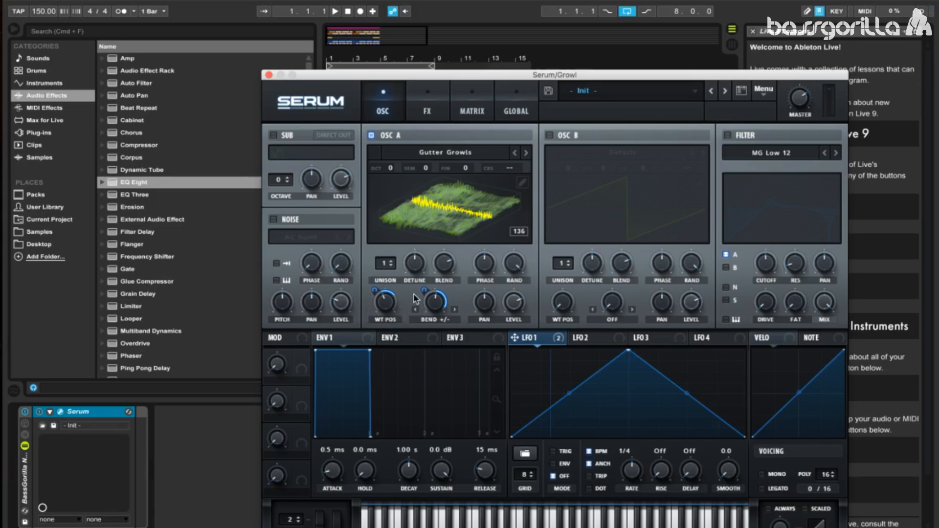
- Enable OSC B and load the Monster 6 [SL] wavetable from the Spectral category
{"action": "left_click", "coordinate": [549, 136]}
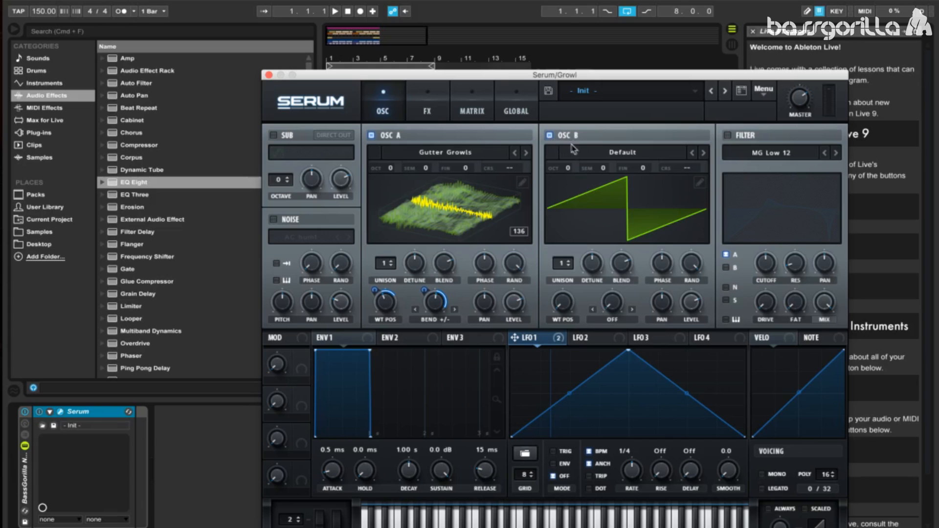
{"action": "left_click", "coordinate": [589, 154]}
{"action": "mouse_move", "coordinate": [663, 514]}
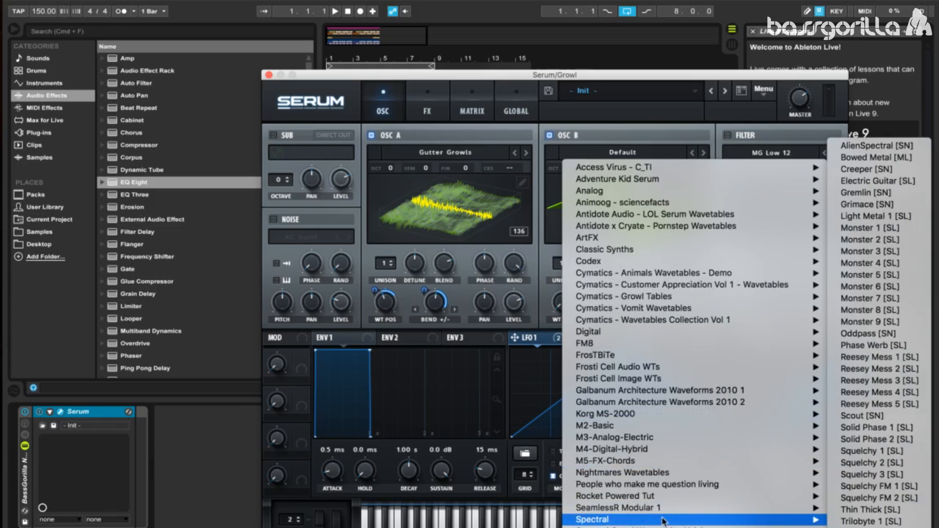
{"action": "mouse_move", "coordinate": [778, 525]}
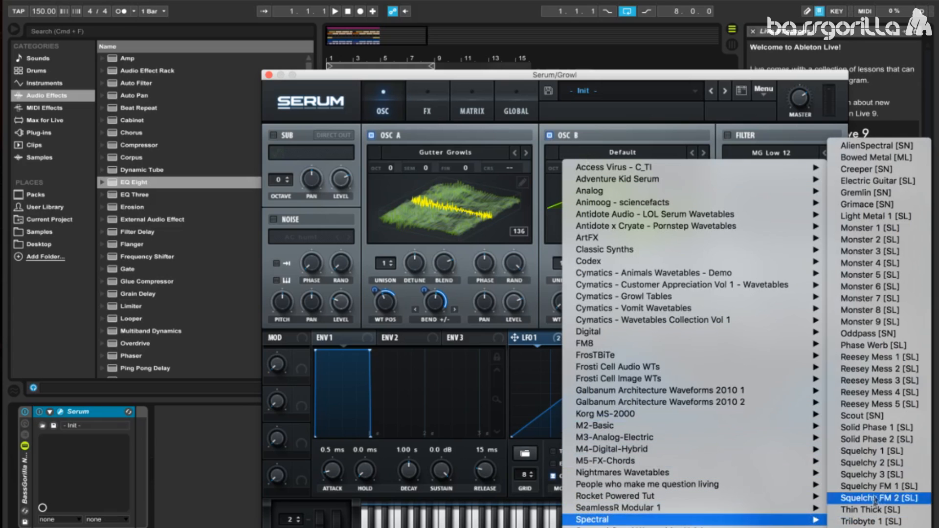
{"action": "left_click", "coordinate": [870, 287]}
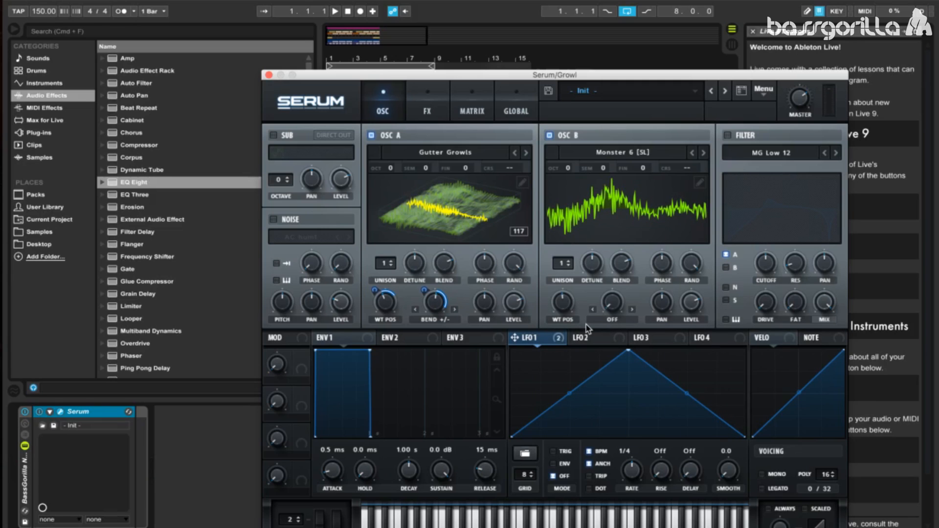
- Set OSC B's warp mode to Bend +/- and modulate its warp amount with LFO 1
{"action": "left_click", "coordinate": [610, 323]}
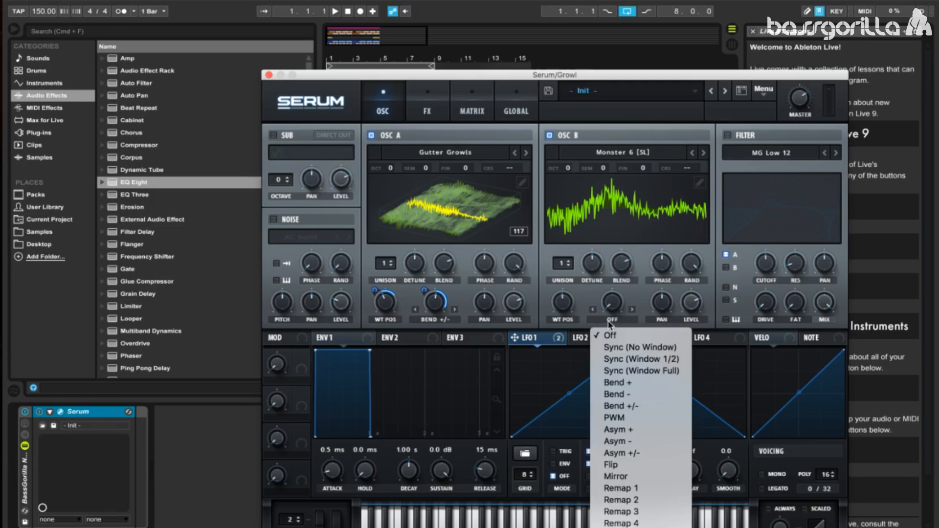
{"action": "left_click", "coordinate": [620, 406]}
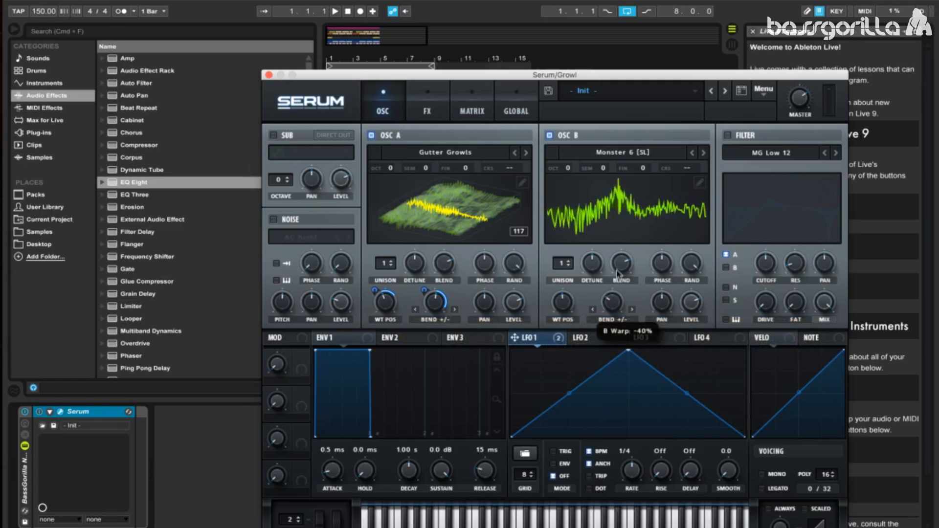
{"action": "left_click_drag", "start_coordinate": [623, 230], "coordinate": [623, 211]}
{"action": "left_click_drag", "start_coordinate": [514, 338], "coordinate": [603, 289]}
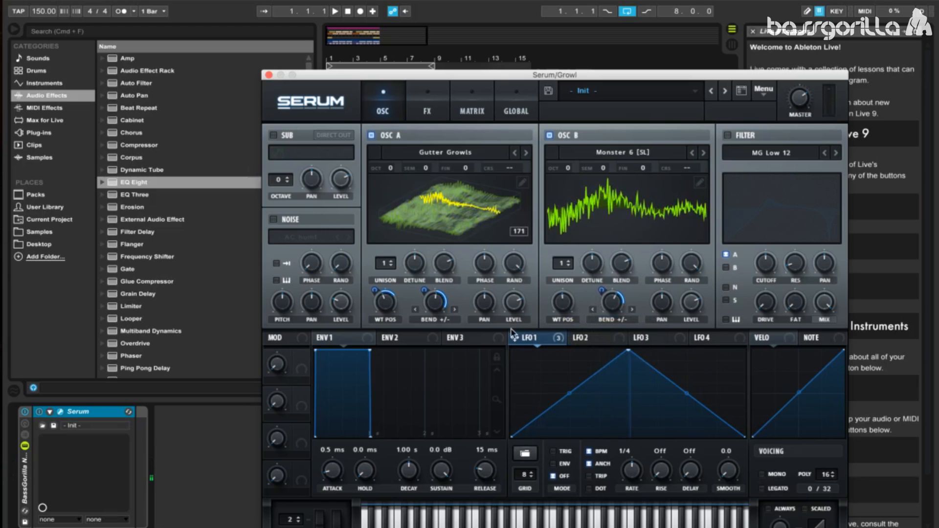
- Modulate OSC B's wavetable position with LFO 1, adjust the modulation amount, and lower OSC B's level
{"action": "left_click_drag", "start_coordinate": [515, 338], "coordinate": [557, 291]}
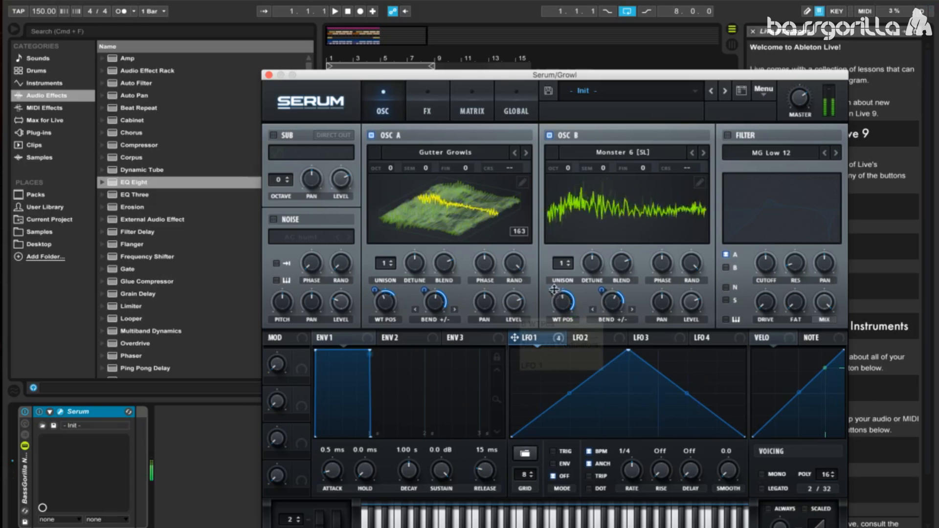
{"action": "left_click_drag", "start_coordinate": [549, 305], "coordinate": [547, 299]}
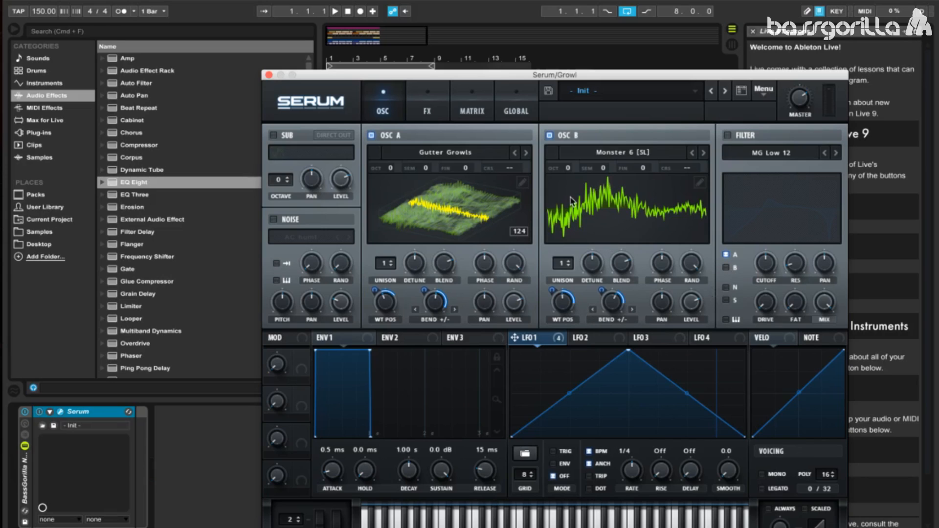
{"action": "mouse_move", "coordinate": [684, 303]}
{"action": "left_click_drag", "start_coordinate": [684, 303], "coordinate": [667, 336]}
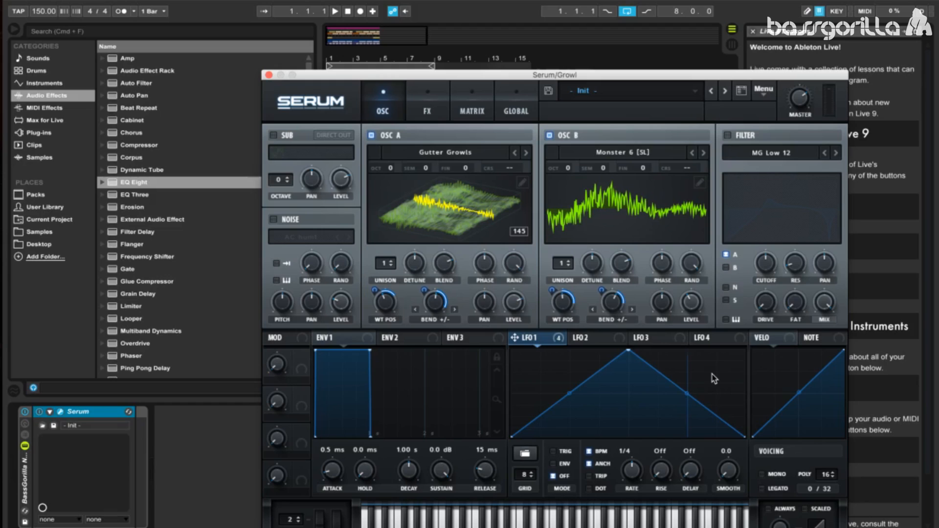
- Load the user shape Super Growl into LFO 1 and run it in TRIG mode at a 1/2 rate
{"action": "left_click", "coordinate": [524, 455]}
{"action": "mouse_move", "coordinate": [530, 515]}
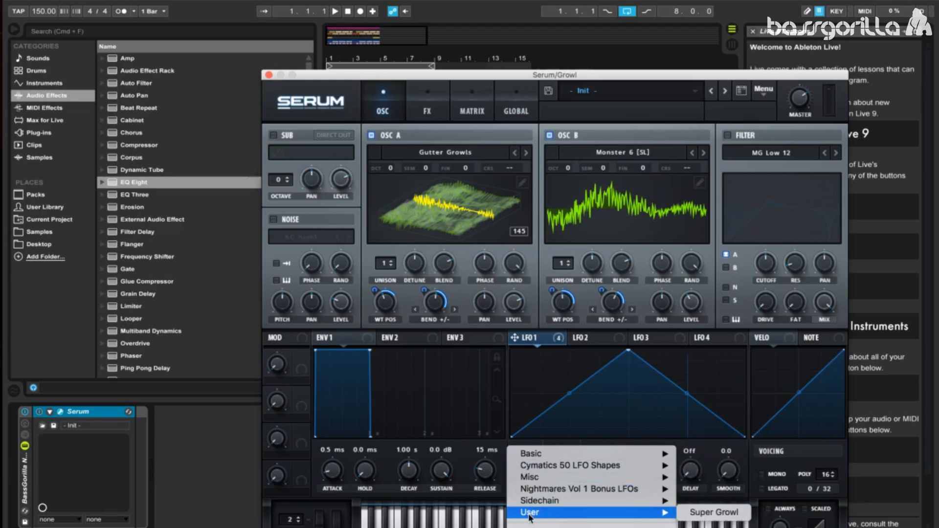
{"action": "left_click", "coordinate": [689, 513]}
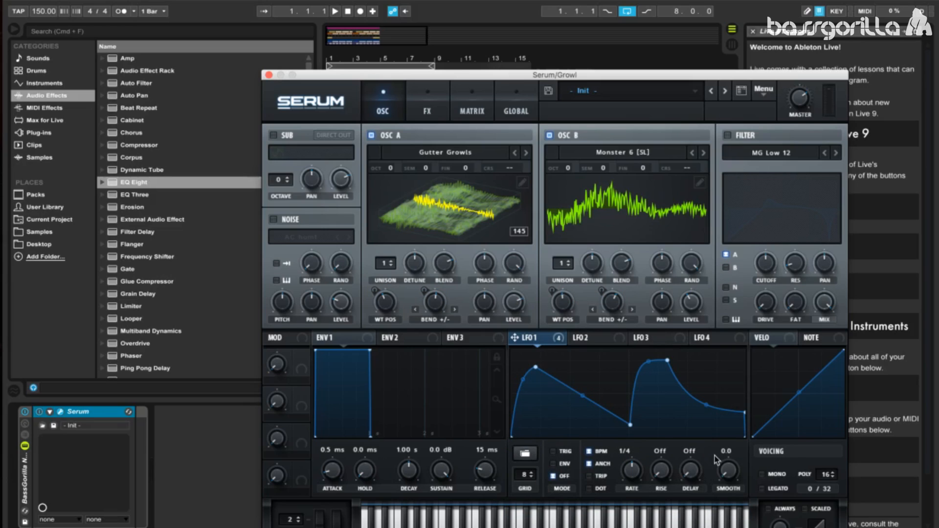
{"action": "left_click_drag", "start_coordinate": [638, 473], "coordinate": [636, 483]}
{"action": "left_click", "coordinate": [559, 452]}
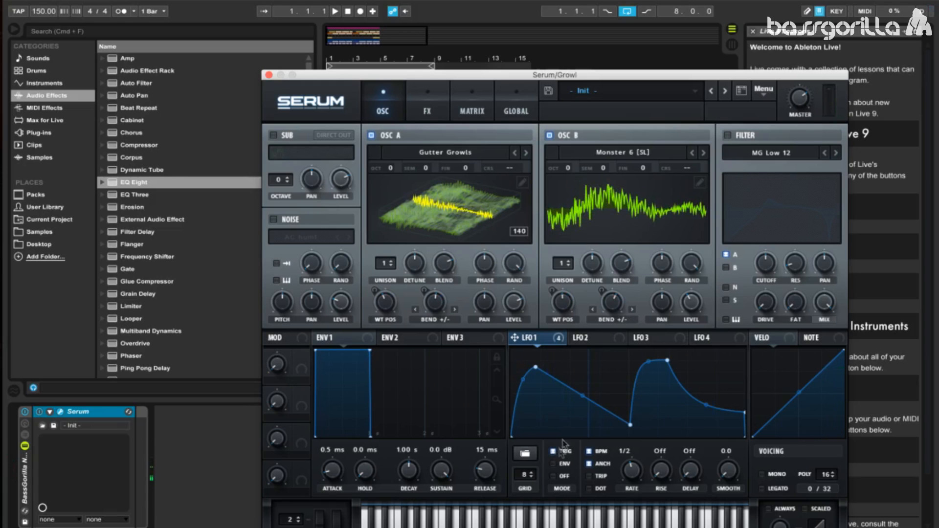
- Enable the filter with OSC B also routed through it and choose the HN 12 multi filter type
{"action": "left_click", "coordinate": [727, 137]}
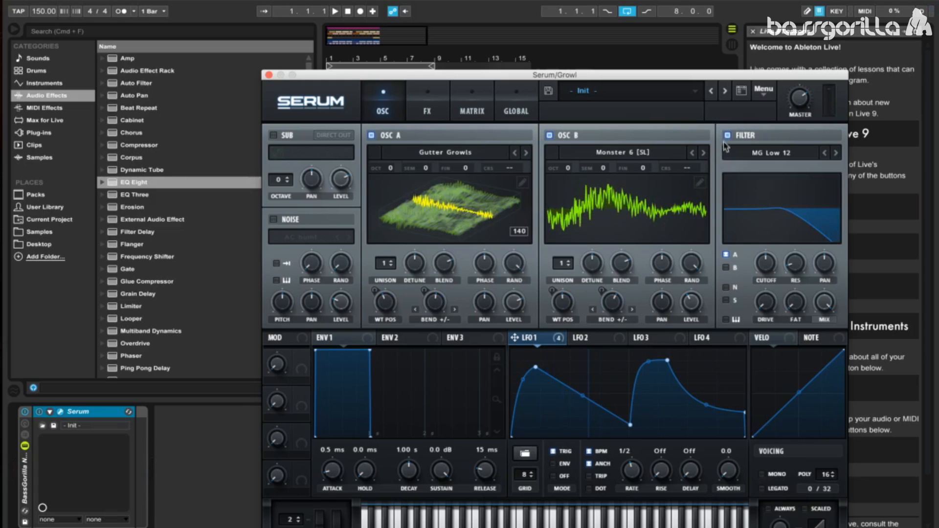
{"action": "left_click", "coordinate": [725, 268]}
{"action": "left_click", "coordinate": [761, 153]}
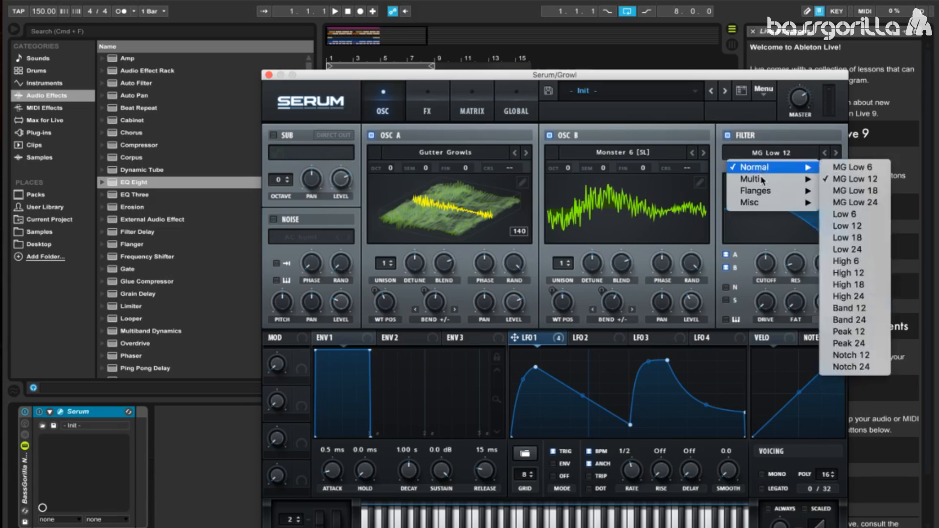
{"action": "mouse_move", "coordinate": [761, 179]}
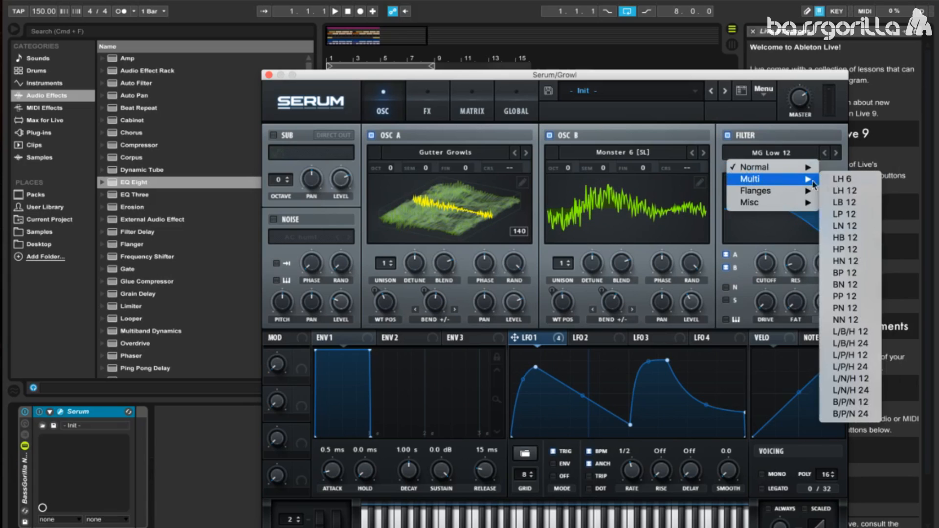
{"action": "left_click", "coordinate": [854, 266]}
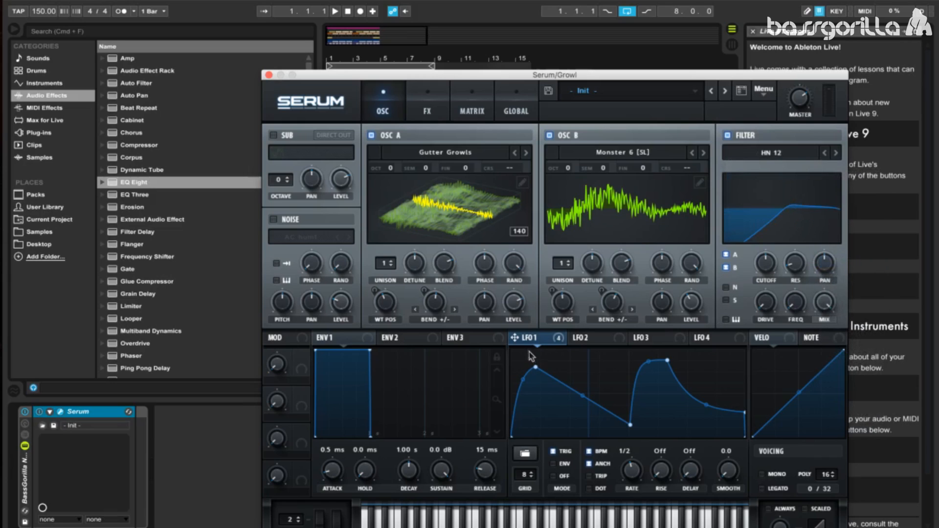
- Assign LFO 1 to the filter cutoff with a reduced modulation amount and lower the base cutoff
{"action": "left_click_drag", "start_coordinate": [515, 338], "coordinate": [771, 266]}
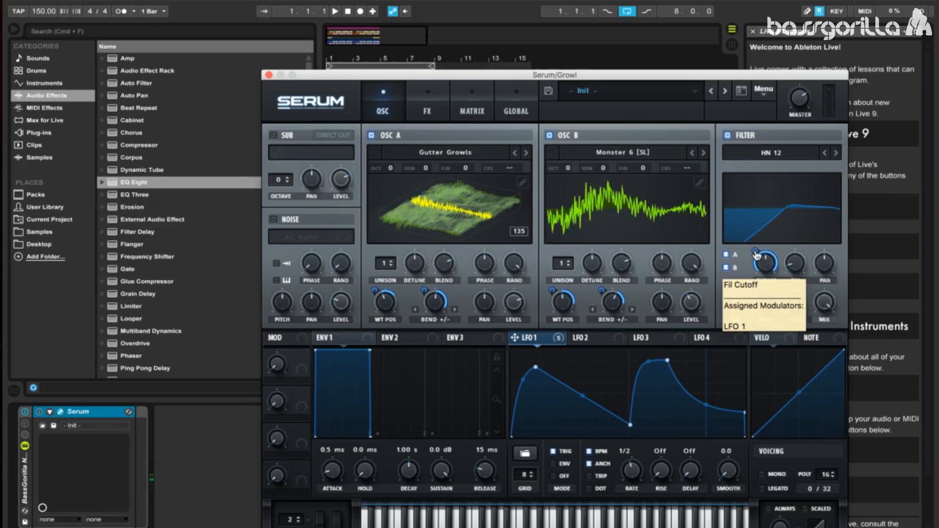
{"action": "left_click_drag", "start_coordinate": [756, 251], "coordinate": [753, 268]}
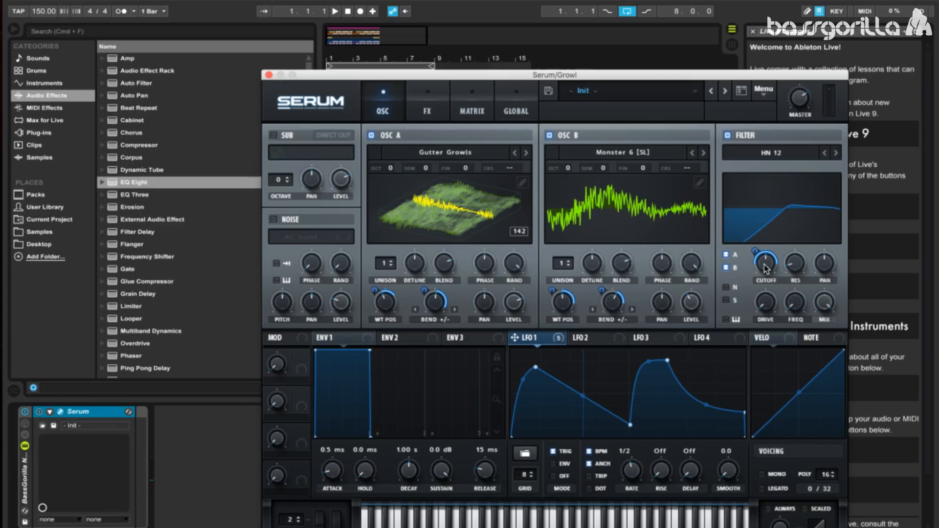
{"action": "left_click_drag", "start_coordinate": [767, 268], "coordinate": [765, 287]}
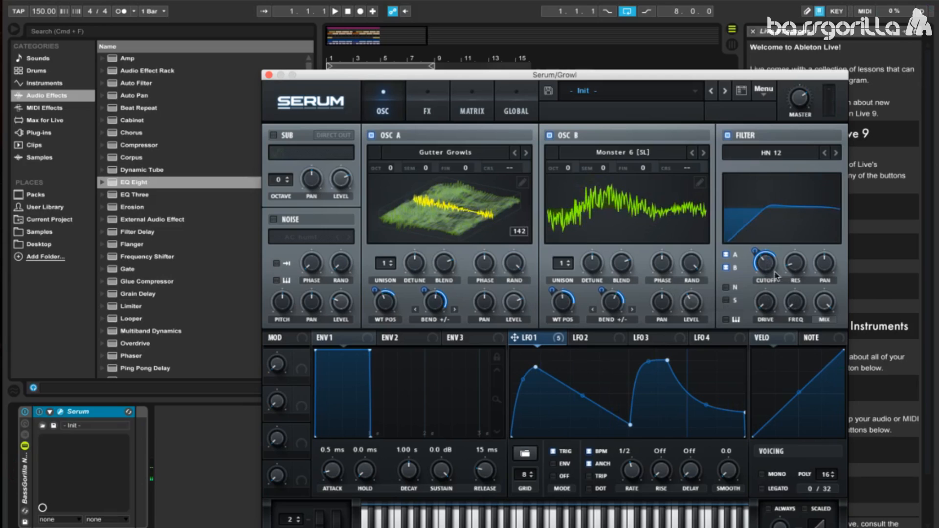
- Set the filter resonance to 50%, raise its FREQ, and modulate FREQ with LFO 1 at an adjusted amount
{"action": "mouse_move", "coordinate": [794, 258]}
{"action": "left_click_drag", "start_coordinate": [795, 256], "coordinate": [801, 213]}
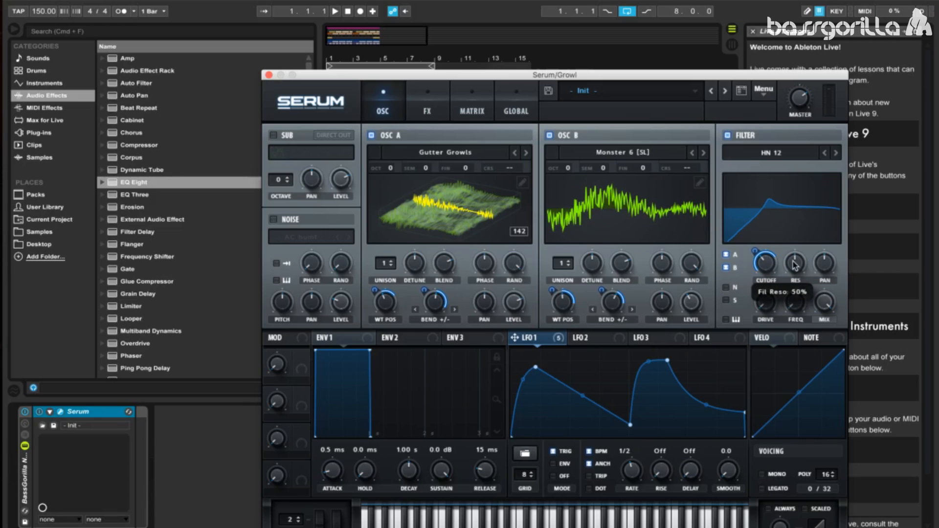
{"action": "scroll", "coordinate": [794, 265], "scroll_direction": "down", "scroll_amount": 1}
{"action": "left_click_drag", "start_coordinate": [793, 304], "coordinate": [801, 191]}
{"action": "left_click_drag", "start_coordinate": [512, 342], "coordinate": [784, 292]}
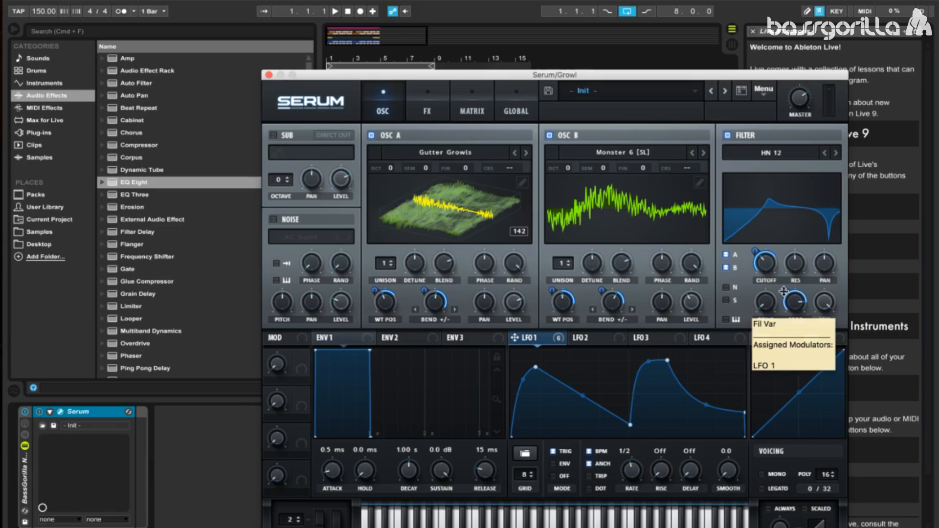
{"action": "left_click_drag", "start_coordinate": [785, 292], "coordinate": [790, 281]}
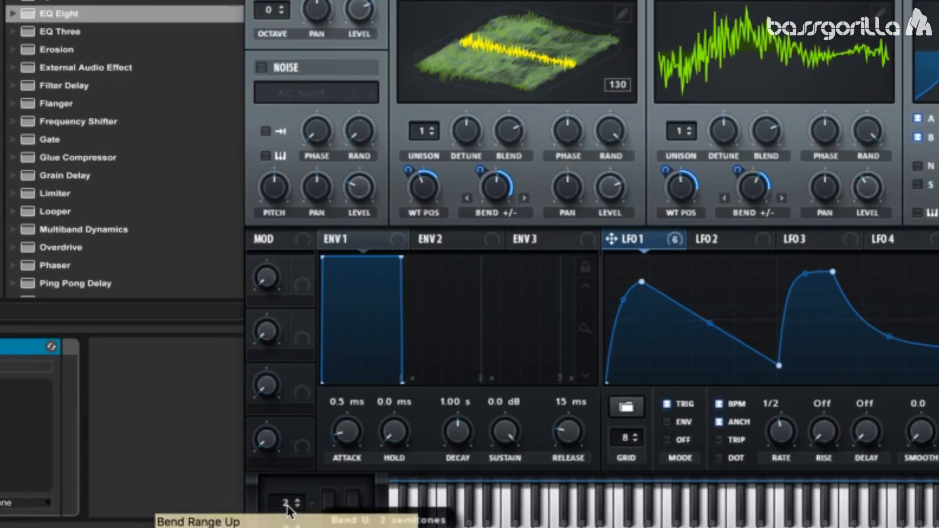
- Set the upward pitch bend range to 12 semitones and widen the downward bend range
{"action": "left_click_drag", "start_coordinate": [288, 507], "coordinate": [297, 464]}
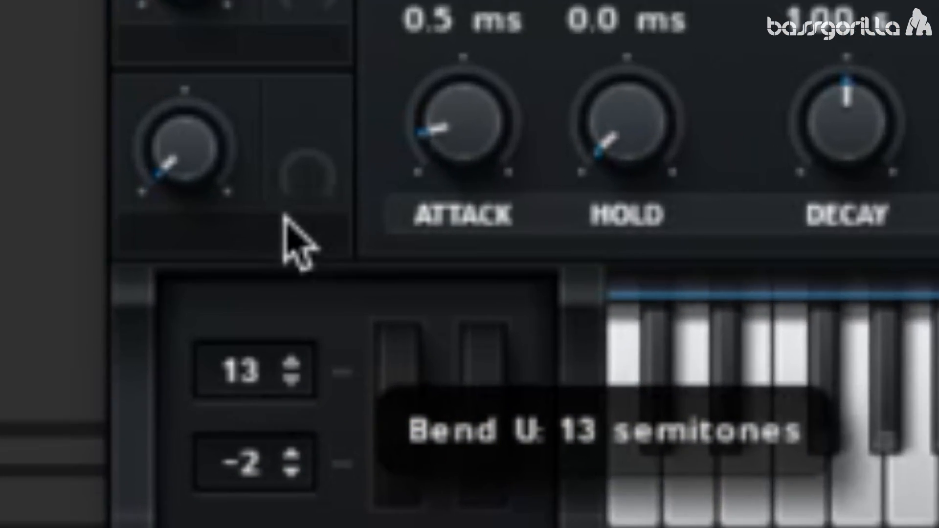
{"action": "left_click_drag", "start_coordinate": [285, 218], "coordinate": [287, 221]}
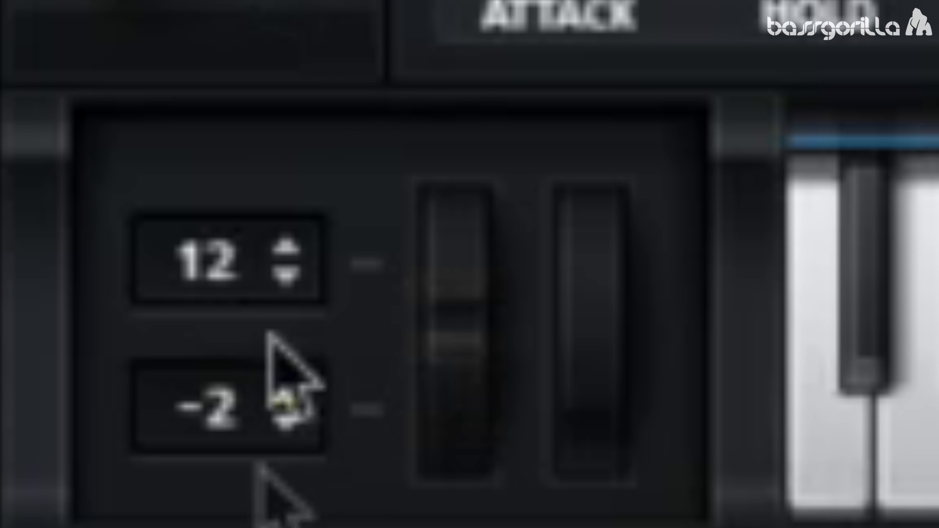
{"action": "left_click_drag", "start_coordinate": [223, 409], "coordinate": [193, 478]}
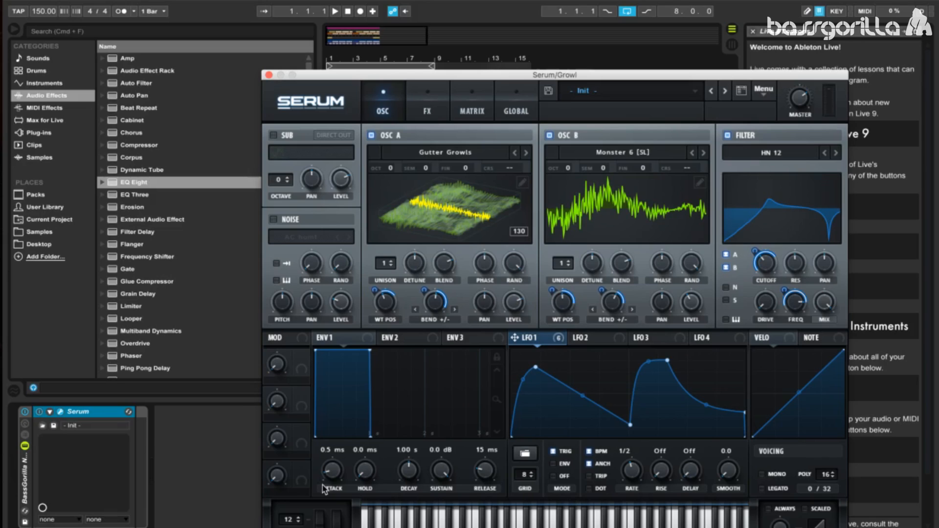
- Enable the effects-rack filter as the first effect in the chain and set its type to Formant-I
{"action": "left_click", "coordinate": [424, 107]}
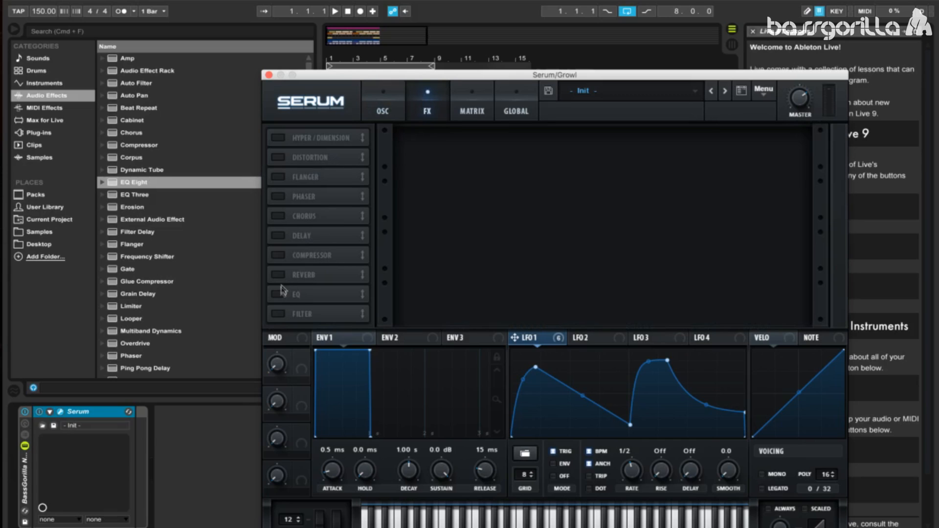
{"action": "left_click", "coordinate": [278, 314]}
{"action": "left_click_drag", "start_coordinate": [299, 315], "coordinate": [308, 139]}
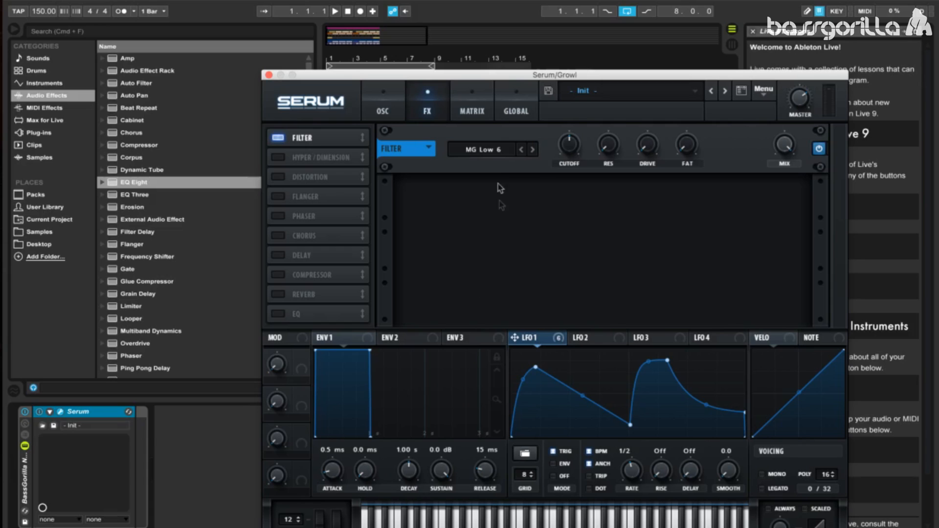
{"action": "left_click", "coordinate": [493, 149]}
{"action": "mouse_move", "coordinate": [515, 204]}
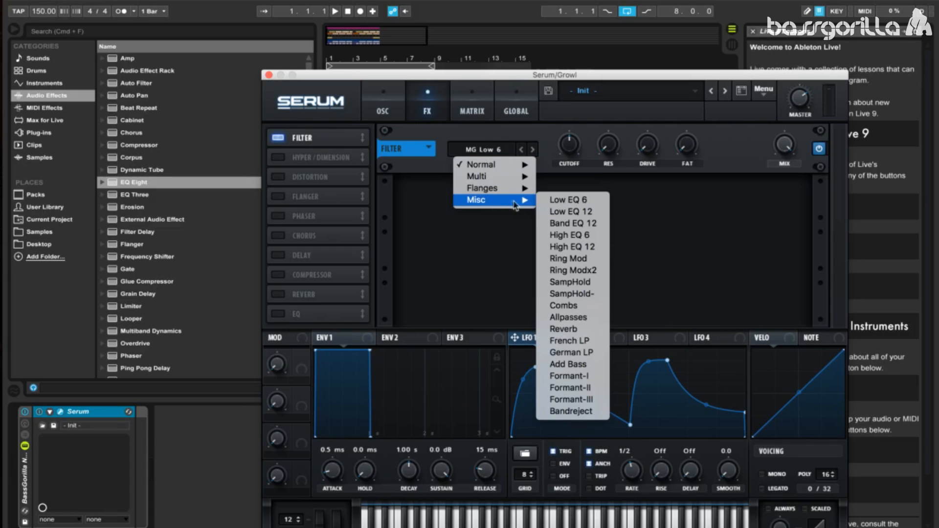
{"action": "left_click", "coordinate": [571, 376]}
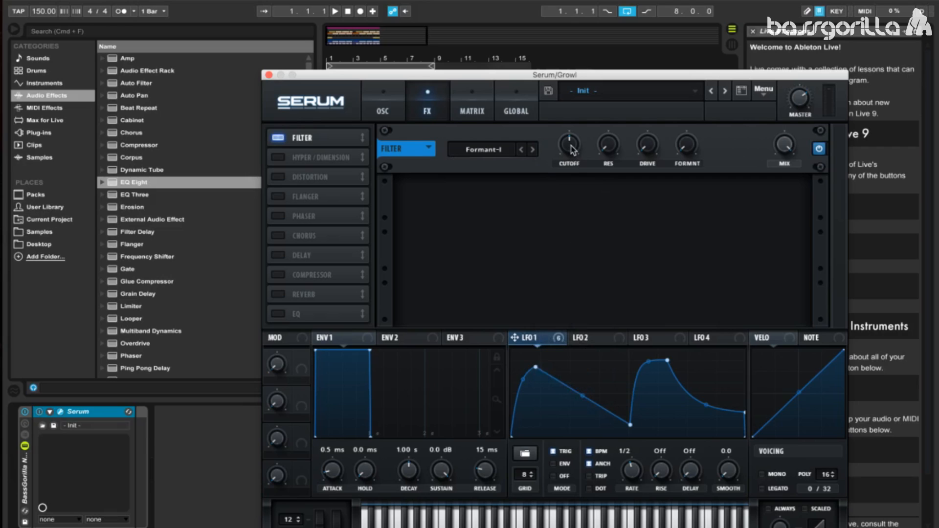
- Try out the effects filter's cutoff and raise its resonance
{"action": "left_click_drag", "start_coordinate": [574, 149], "coordinate": [571, 146]}
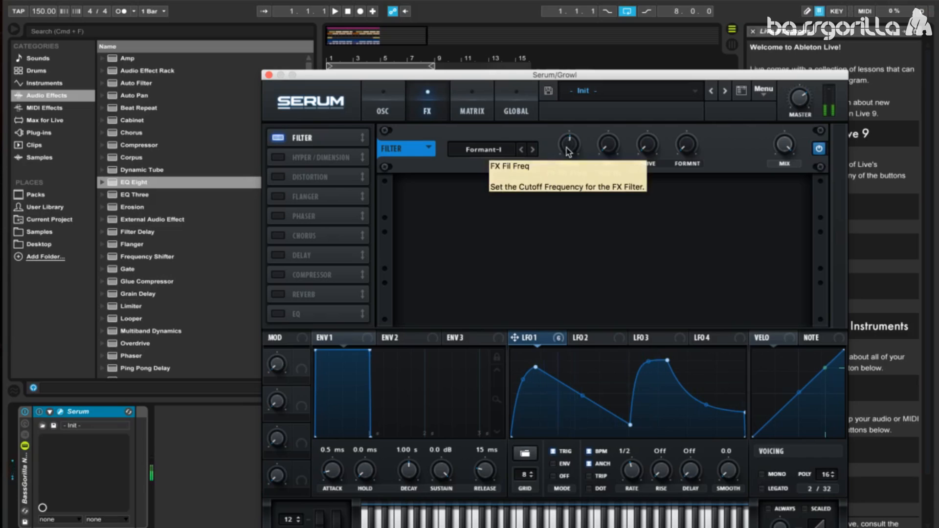
{"action": "left_click", "coordinate": [569, 153]}
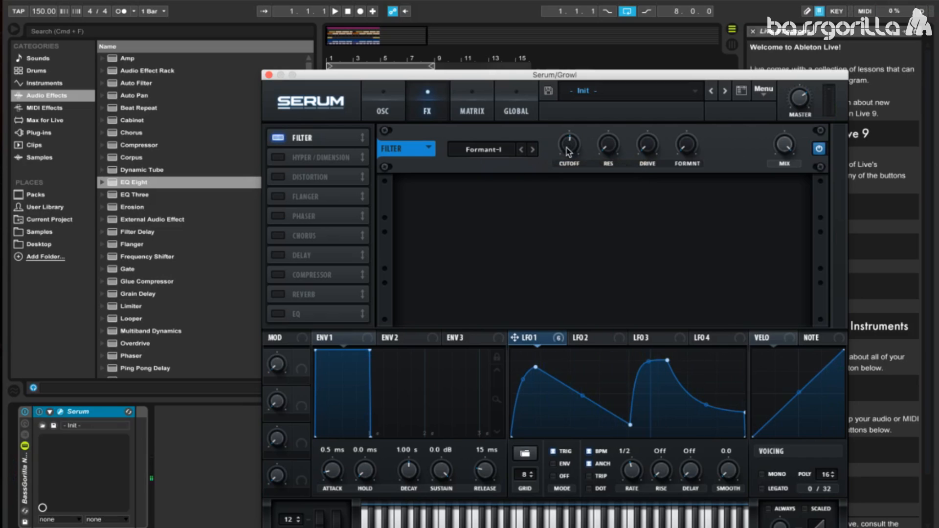
{"action": "left_click_drag", "start_coordinate": [608, 158], "coordinate": [609, 104]}
- Modulate the effects filter's FORMNT with LFO 1 at an adjusted amount and lower the filter's mix
{"action": "left_click_drag", "start_coordinate": [513, 339], "coordinate": [687, 145]}
{"action": "mouse_move", "coordinate": [686, 147]}
{"action": "left_mouse_down"}
{"action": "mouse_move", "coordinate": [674, 178]}
{"action": "mouse_move", "coordinate": [675, 134]}
{"action": "left_mouse_up"}
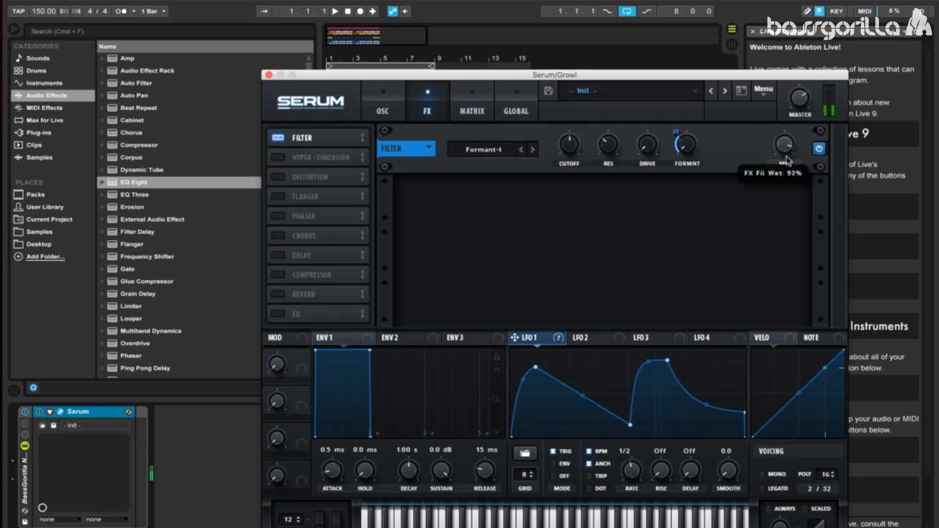
{"action": "left_click_drag", "start_coordinate": [784, 206], "coordinate": [782, 230]}
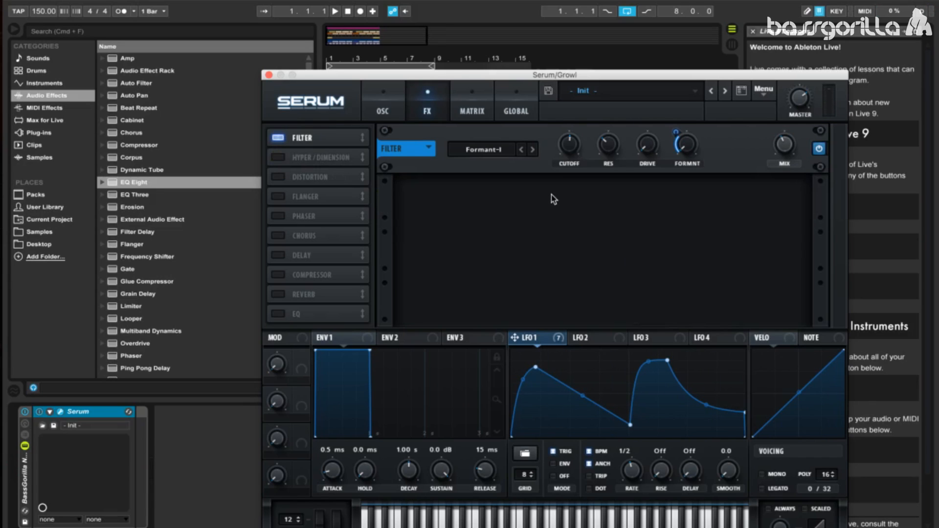
- Enable Hyper/Dimension with a reduced Hyper mix, a raised Dimension mix and a smaller Dimension size
{"action": "left_click", "coordinate": [278, 157]}
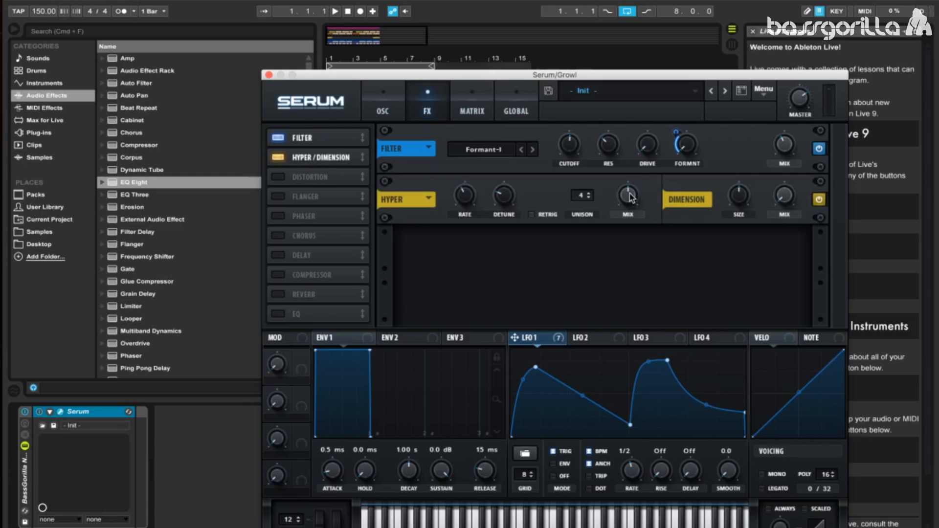
{"action": "left_click_drag", "start_coordinate": [632, 197], "coordinate": [620, 235]}
{"action": "left_click_drag", "start_coordinate": [785, 200], "coordinate": [785, 176]}
{"action": "left_click_drag", "start_coordinate": [742, 195], "coordinate": [741, 206]}
{"action": "left_click_drag", "start_coordinate": [740, 193], "coordinate": [738, 214]}
- Enable the distortion effect in Diode 2 mode and fine-tune its drive
{"action": "left_click", "coordinate": [281, 177]}
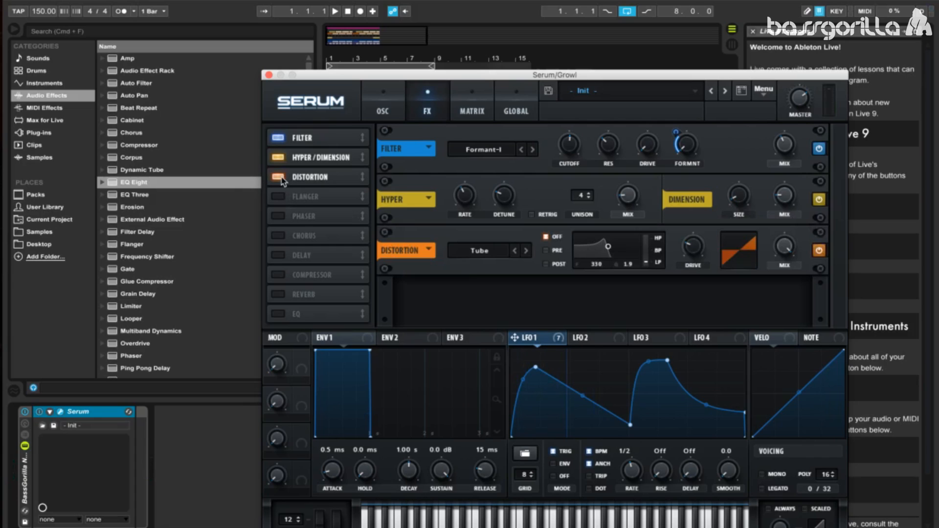
{"action": "left_click", "coordinate": [480, 251]}
{"action": "left_click", "coordinate": [482, 314]}
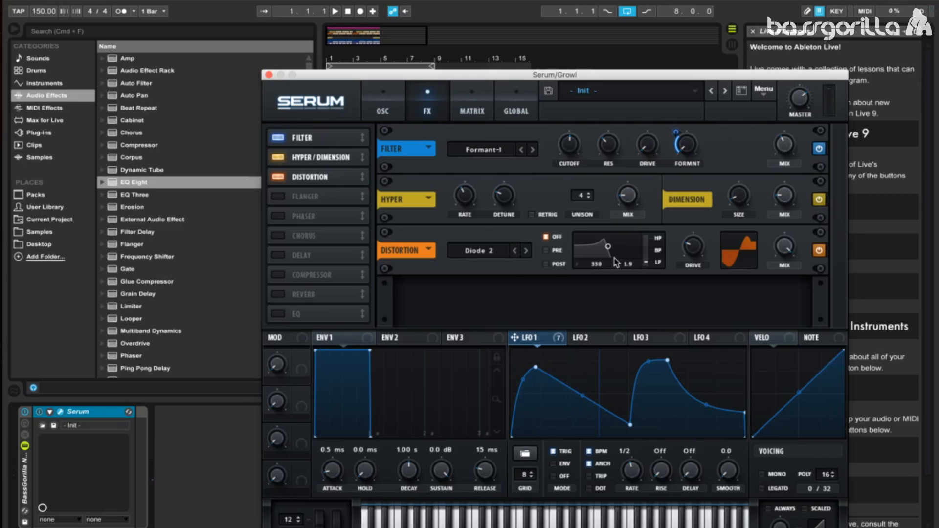
{"action": "left_click_drag", "start_coordinate": [697, 256], "coordinate": [699, 251]}
- Enable the flanger and turn its rate and depth down
{"action": "left_click", "coordinate": [278, 196]}
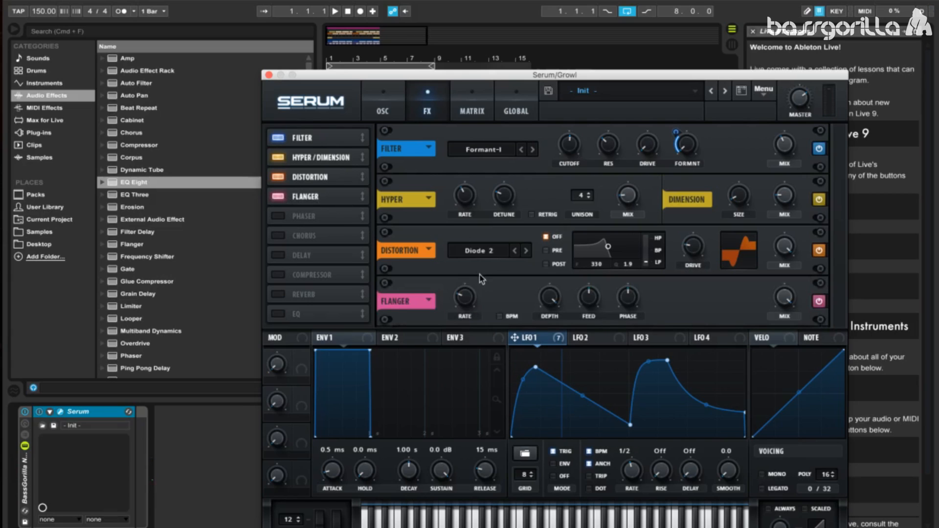
{"action": "left_click_drag", "start_coordinate": [467, 299], "coordinate": [490, 301]}
{"action": "left_click_drag", "start_coordinate": [549, 297], "coordinate": [529, 386]}
- Modulate the flanger depth with LFO 1 at an adjusted amount and raise the flanger feedback to 63%
{"action": "left_click_drag", "start_coordinate": [514, 341], "coordinate": [540, 287]}
{"action": "mouse_move", "coordinate": [539, 286]}
{"action": "left_mouse_down"}
{"action": "mouse_move", "coordinate": [533, 314]}
{"action": "mouse_move", "coordinate": [534, 303]}
{"action": "left_mouse_up"}
{"action": "mouse_move", "coordinate": [587, 296]}
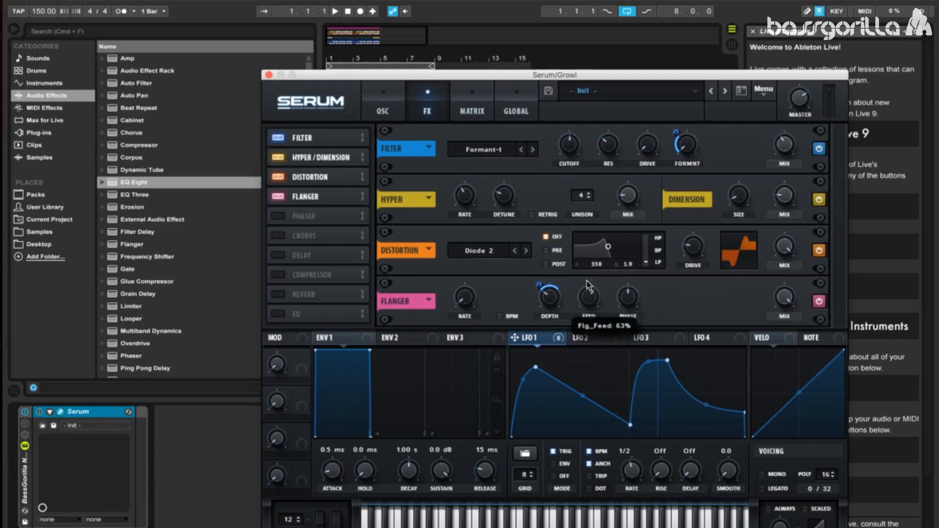
- Enable the phaser with its rate and depth turned down, and slightly lower its frequency
{"action": "left_click", "coordinate": [278, 217]}
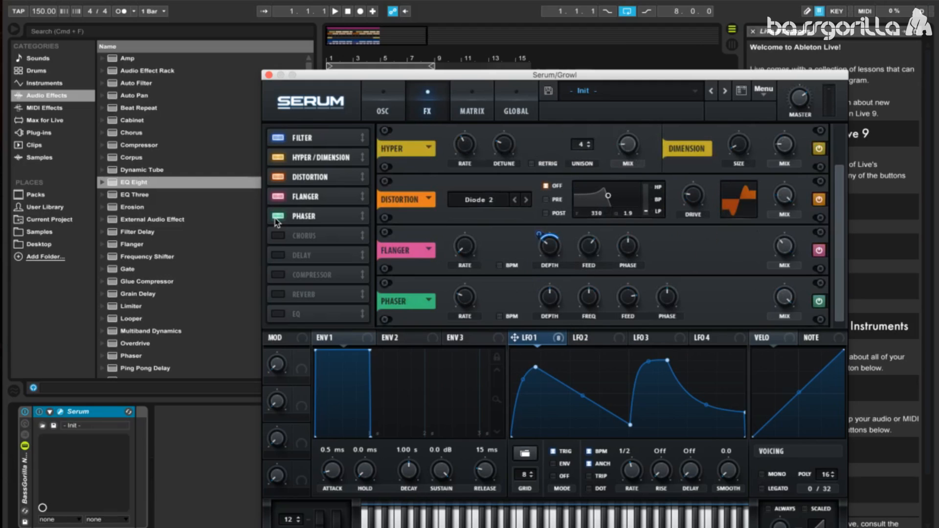
{"action": "left_click_drag", "start_coordinate": [467, 298], "coordinate": [452, 418]}
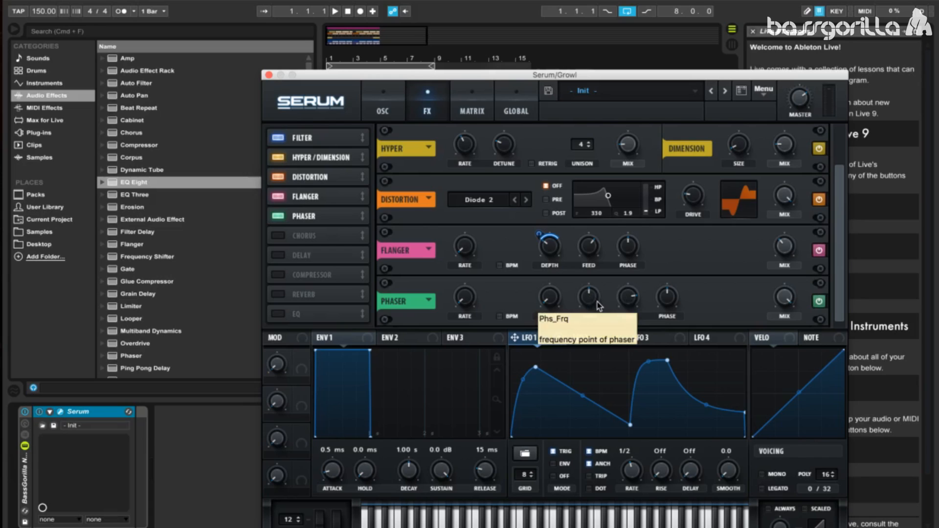
{"action": "left_click_drag", "start_coordinate": [591, 303], "coordinate": [587, 310]}
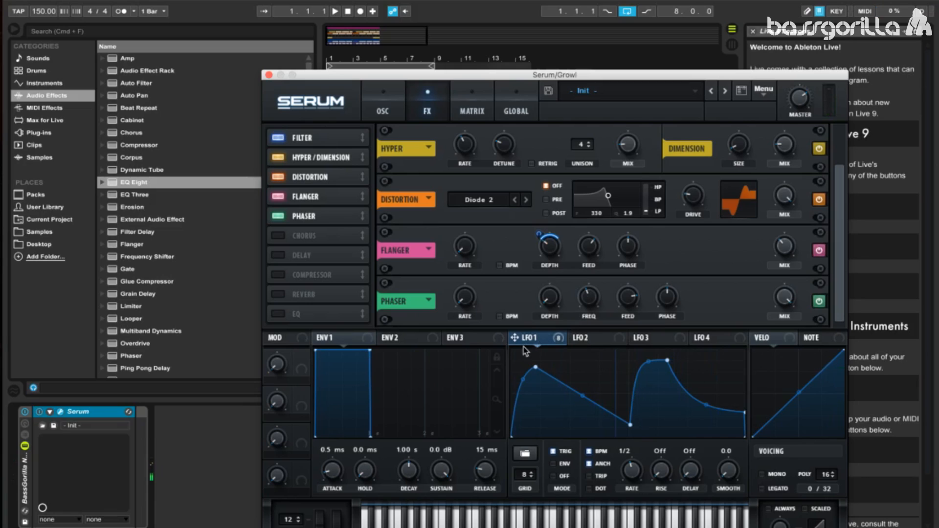
- Modulate the phaser frequency with a small amount of LFO 1 and reduce the phaser mix
{"action": "mouse_move", "coordinate": [516, 340]}
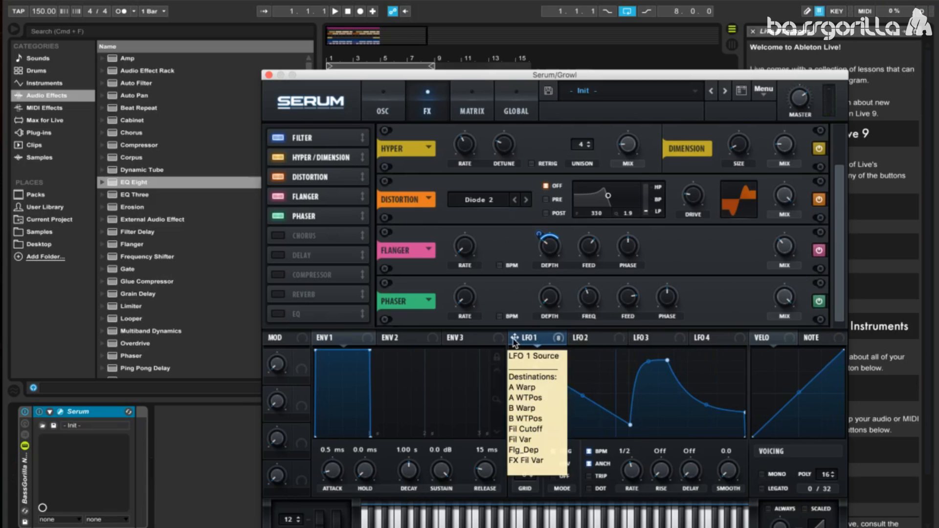
{"action": "left_click_drag", "start_coordinate": [515, 341], "coordinate": [587, 296]}
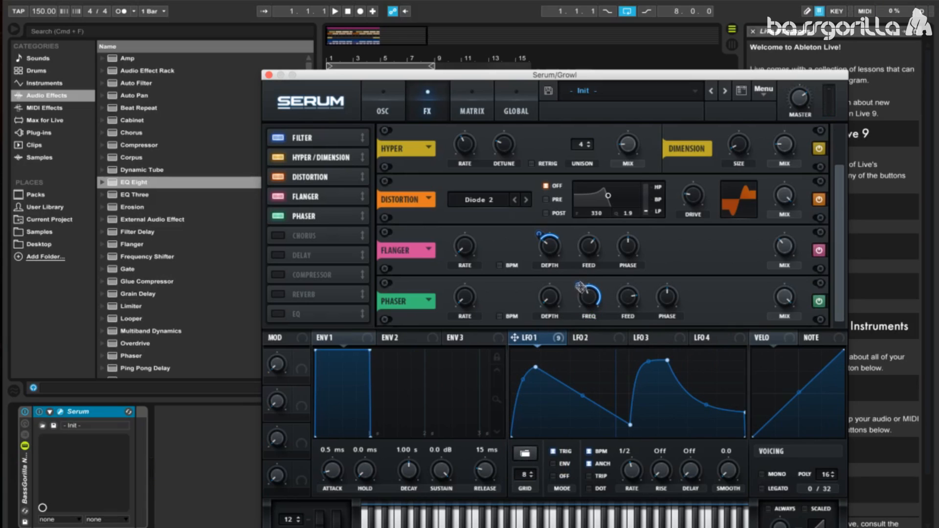
{"action": "mouse_move", "coordinate": [578, 284]}
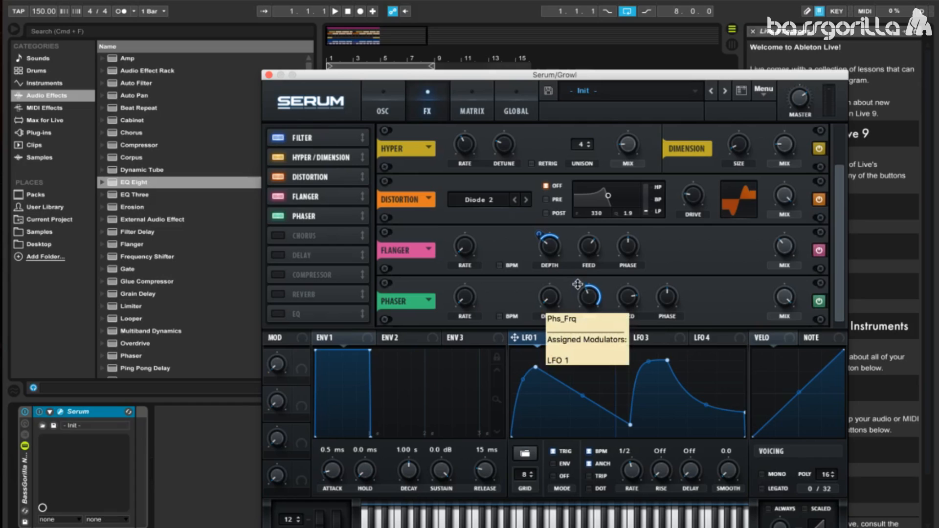
{"action": "left_click_drag", "start_coordinate": [578, 284], "coordinate": [569, 313]}
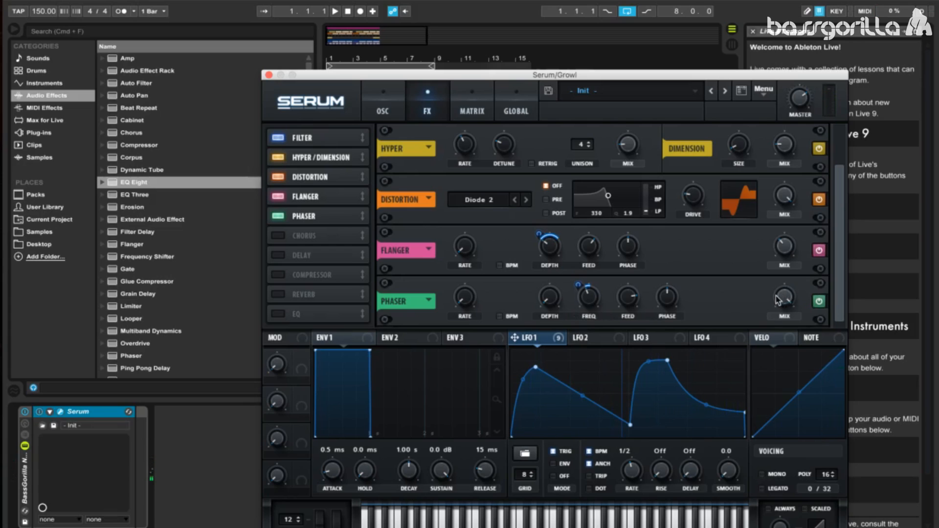
{"action": "left_click_drag", "start_coordinate": [775, 303], "coordinate": [761, 366]}
- Enable the compressor in multiband mode, raise its gain and adjust its threshold
{"action": "left_click", "coordinate": [285, 275]}
{"action": "left_click", "coordinate": [658, 316]}
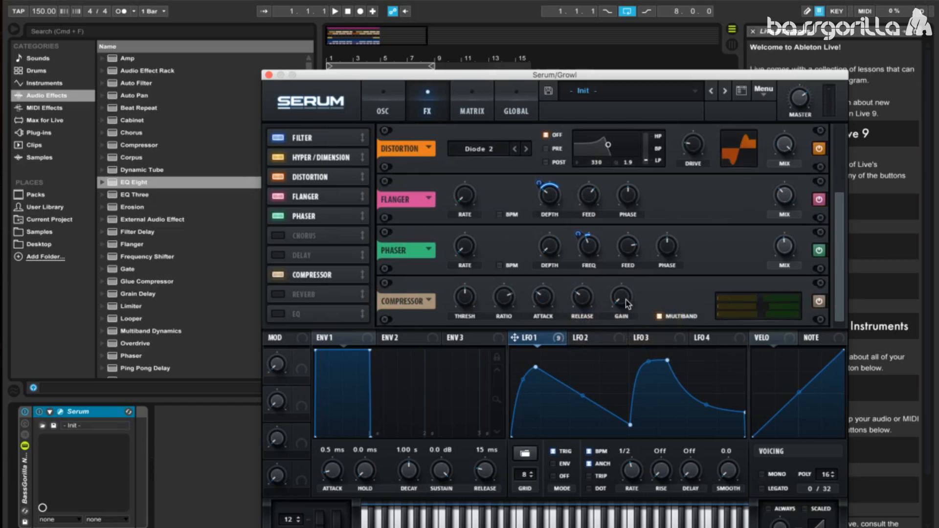
{"action": "left_click_drag", "start_coordinate": [626, 305], "coordinate": [626, 274]}
{"action": "mouse_move", "coordinate": [465, 298]}
{"action": "scroll", "coordinate": [465, 300], "scroll_direction": "up", "scroll_amount": 3}
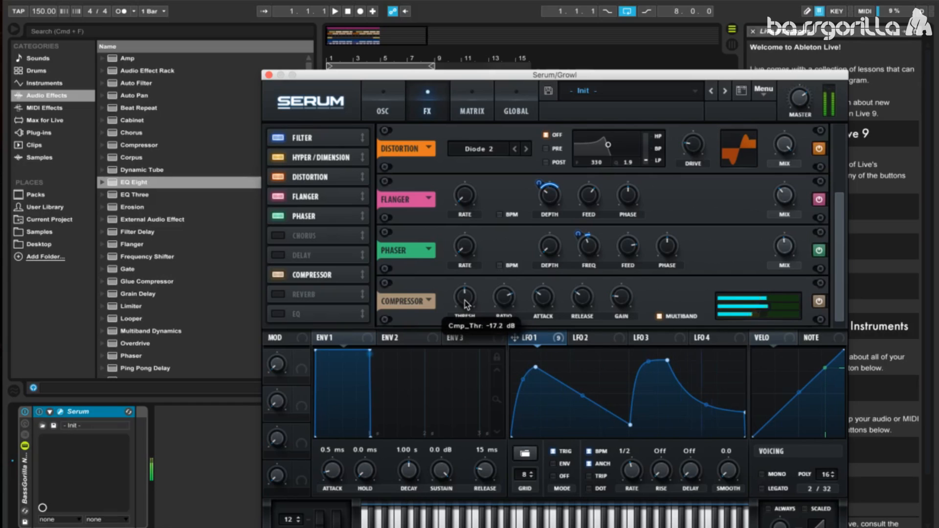
{"action": "scroll", "coordinate": [466, 299], "scroll_direction": "up", "scroll_amount": 2}
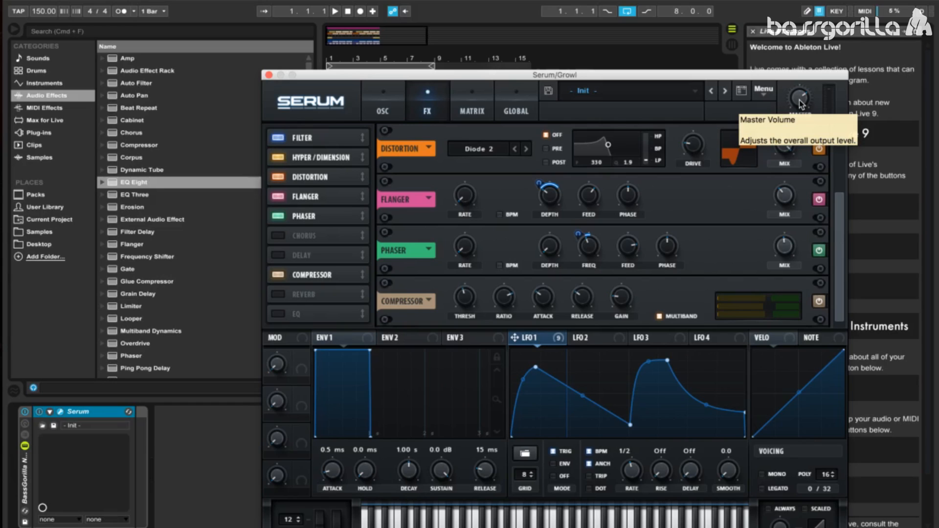
- Lower the synth's master volume while playing a test note and close the plugin window
{"action": "key", "text": "a"}
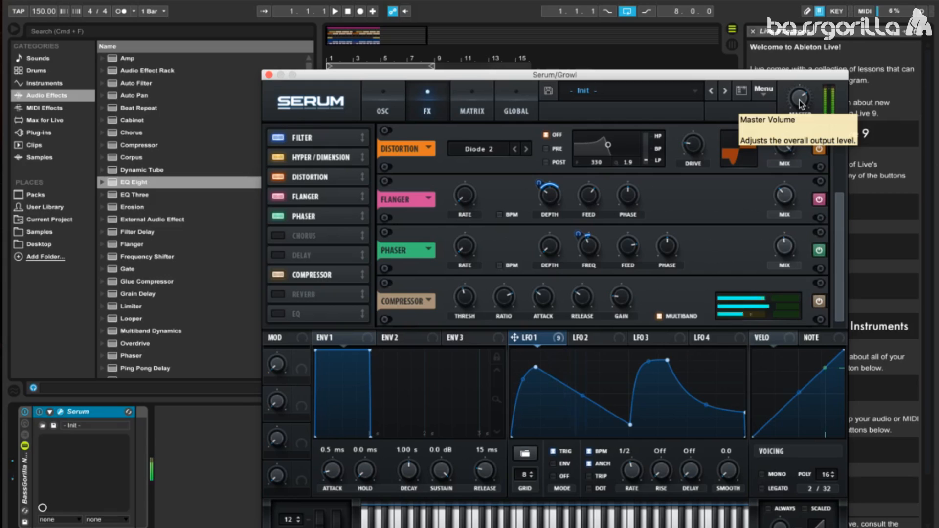
{"action": "left_click_drag", "start_coordinate": [800, 101], "coordinate": [793, 123]}
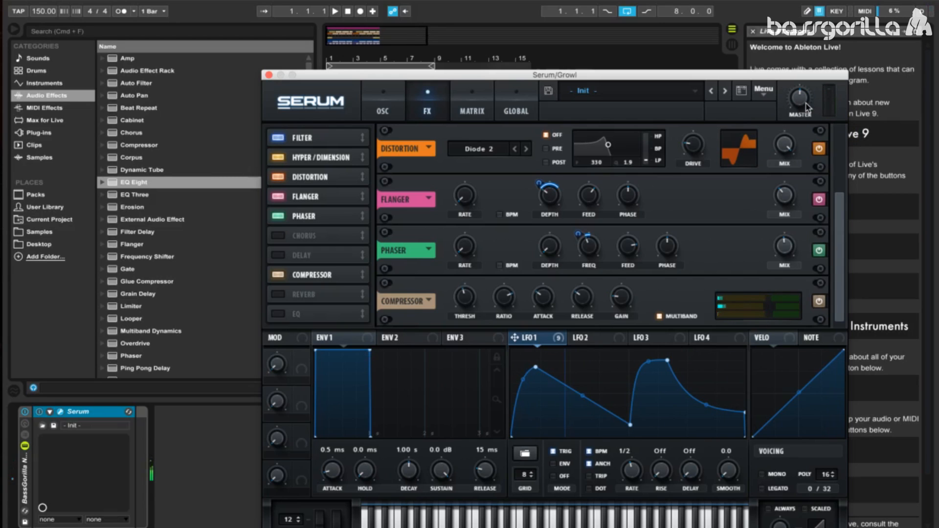
{"action": "left_click", "coordinate": [269, 75]}
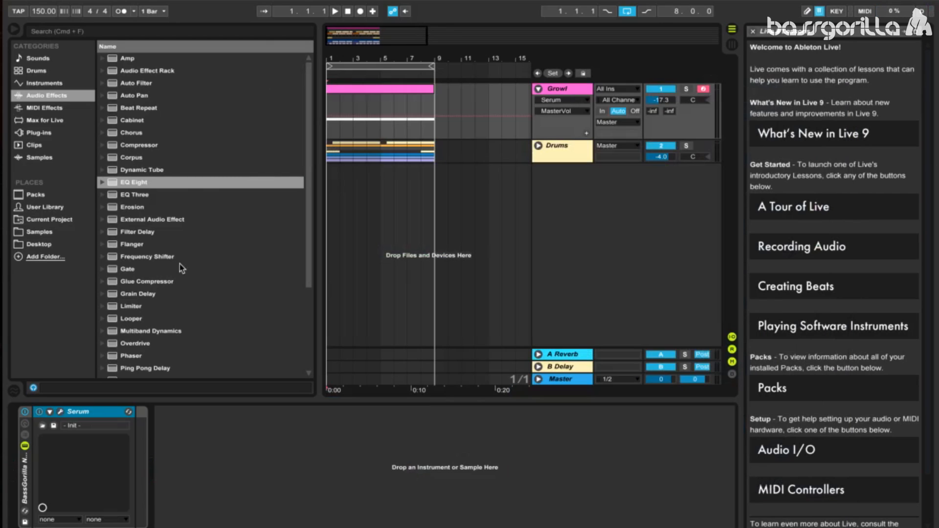
- Add Ableton's Vocoder after Serum on the Growl track and set its carrier to Modulator
{"action": "scroll", "coordinate": [180, 263], "scroll_direction": "down", "scroll_amount": 5}
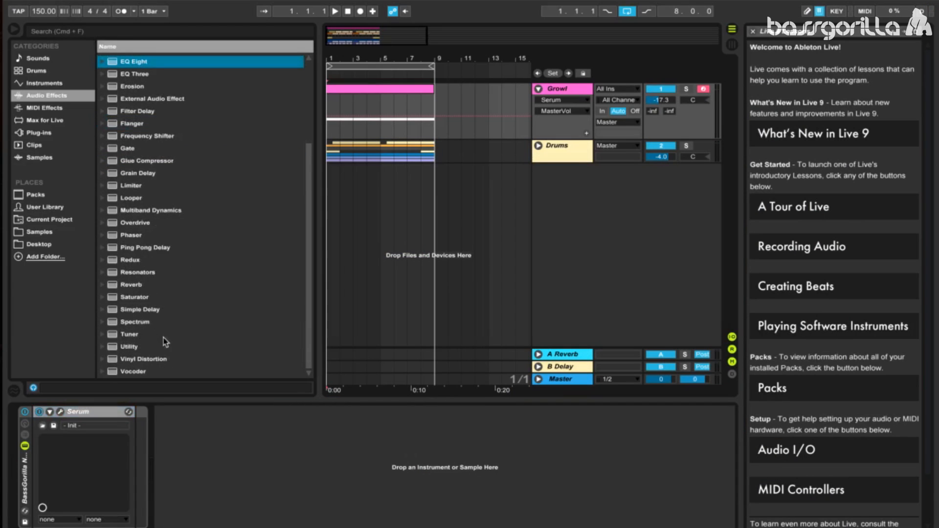
{"action": "left_click_drag", "start_coordinate": [138, 372], "coordinate": [182, 441]}
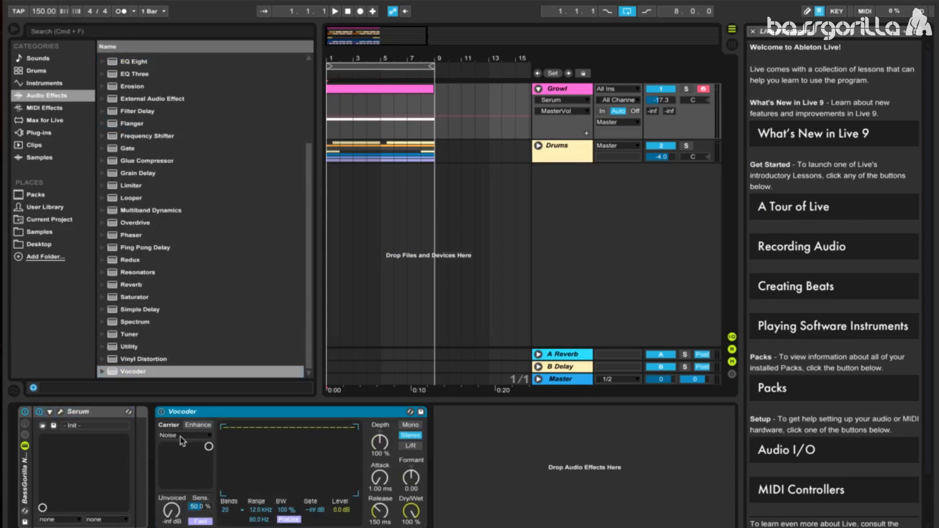
{"action": "left_click", "coordinate": [182, 438]}
{"action": "left_click", "coordinate": [186, 469]}
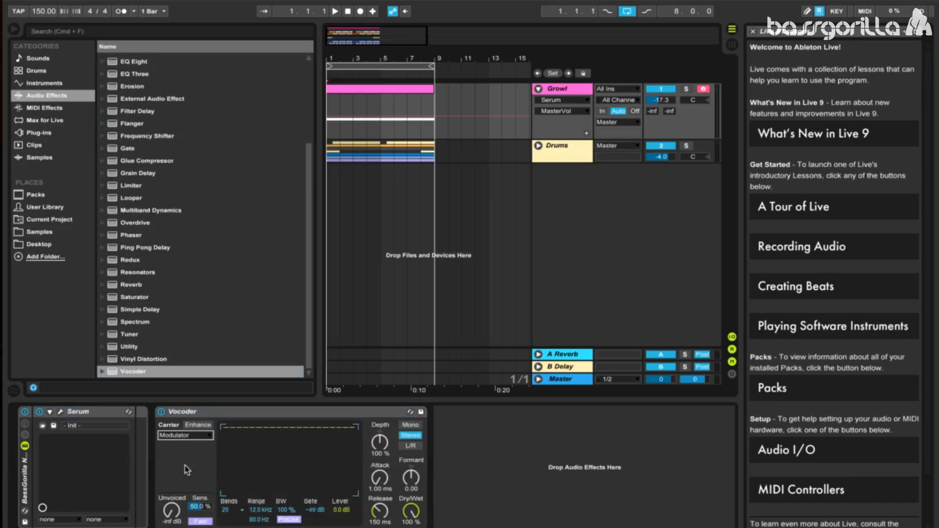
- Set the Vocoder to 40 bands, a 20 Hz to 18 kHz range and a 35.6 ms release
{"action": "left_click", "coordinate": [228, 511]}
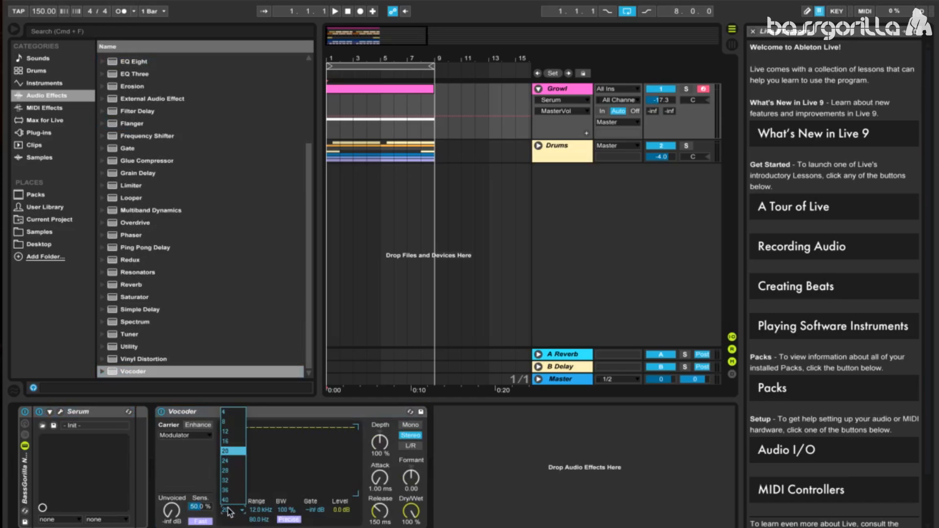
{"action": "left_click", "coordinate": [233, 511]}
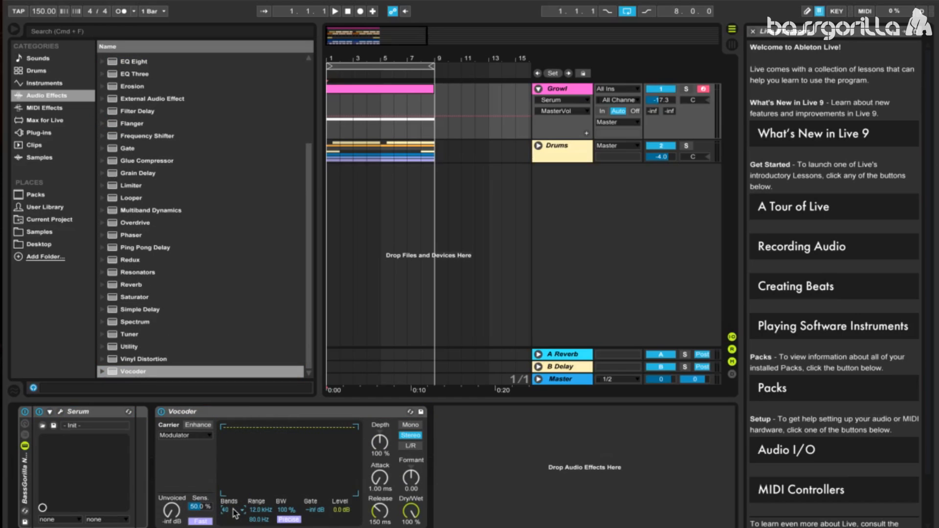
{"action": "left_click_drag", "start_coordinate": [251, 509], "coordinate": [255, 527]}
{"action": "left_click_drag", "start_coordinate": [381, 511], "coordinate": [381, 527]}
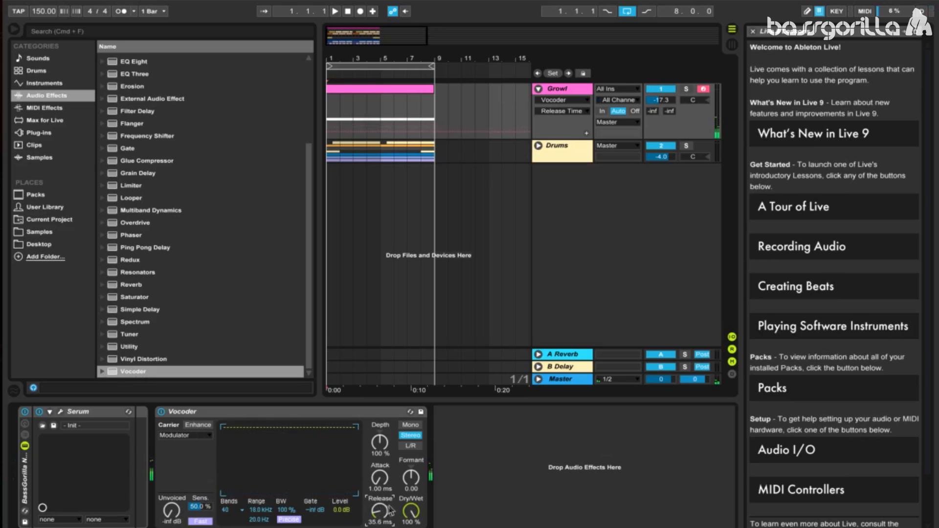
{"action": "left_click", "coordinate": [413, 485]}
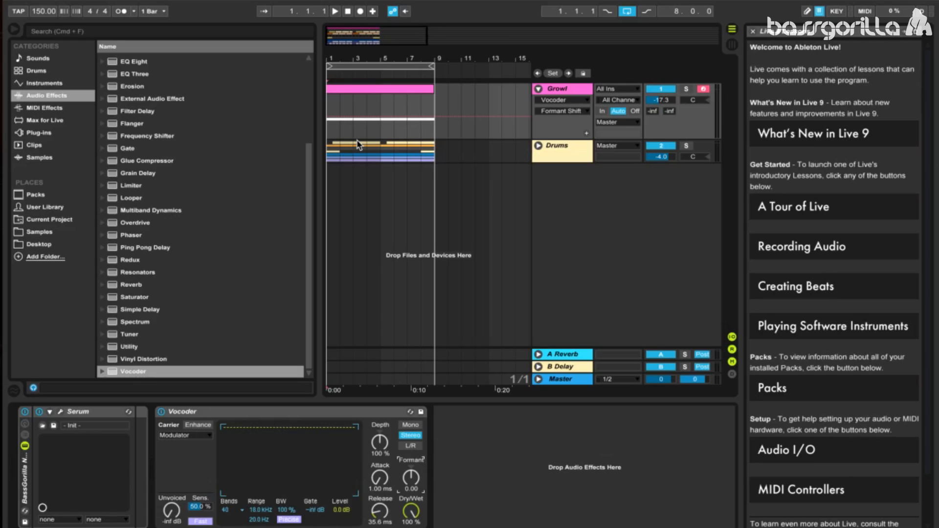
- Replace the Growl clip with a new empty MIDI clip spanning bars 1 to 9, with the track's automation display set to None
{"action": "left_click", "coordinate": [354, 92]}
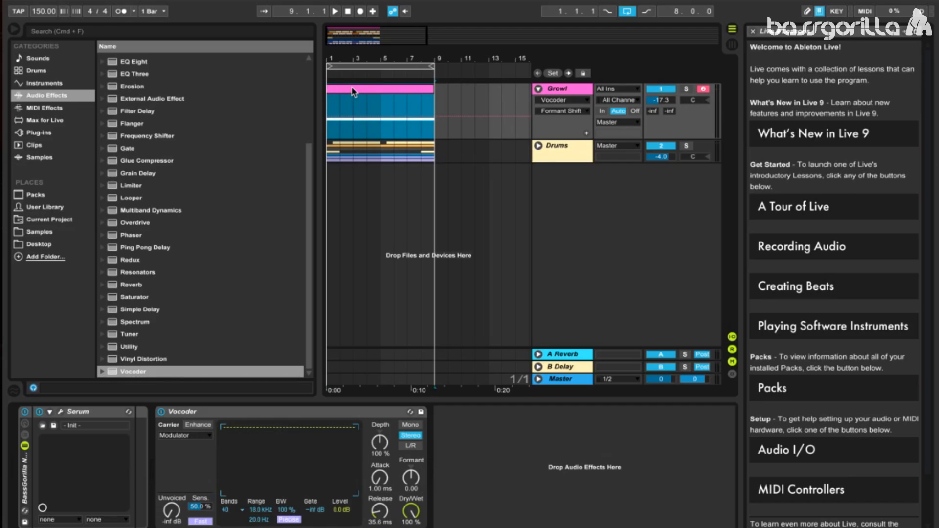
{"action": "left_click", "coordinate": [551, 101]}
{"action": "left_click", "coordinate": [550, 107]}
{"action": "left_click_drag", "start_coordinate": [437, 107], "coordinate": [335, 121]}
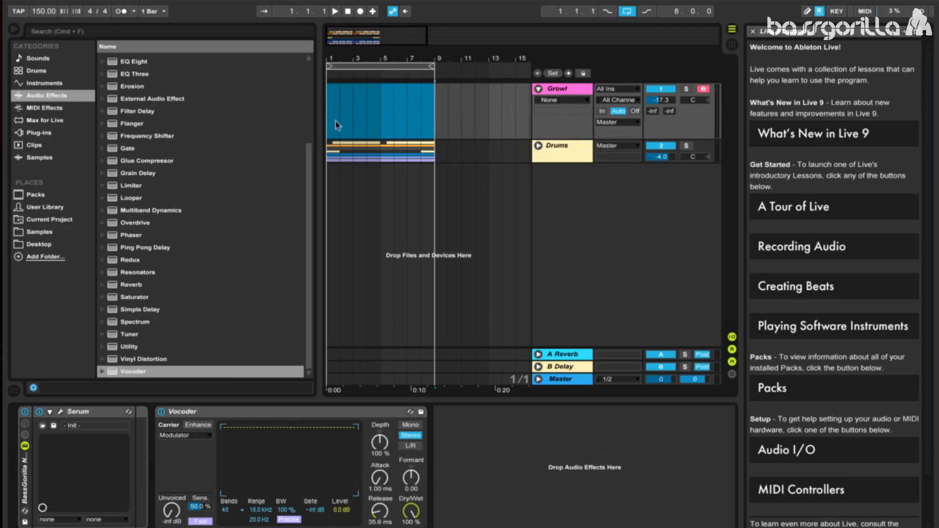
{"action": "right_click", "coordinate": [343, 119]}
{"action": "left_click", "coordinate": [374, 189]}
- Add an E0 note in the new Growl clip, sustained across all eight bars
{"action": "double_click", "coordinate": [360, 99]}
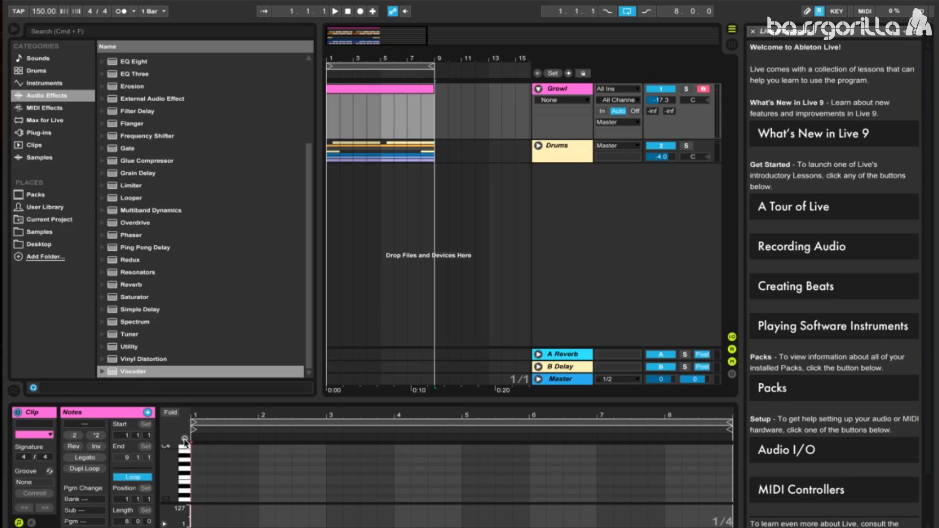
{"action": "double_click", "coordinate": [201, 499]}
{"action": "left_click_drag", "start_coordinate": [204, 501], "coordinate": [732, 487]}
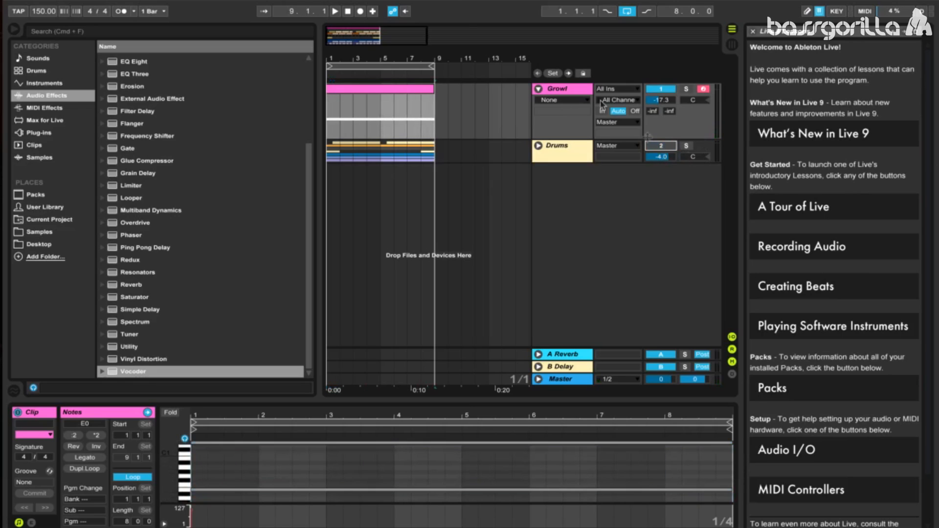
- Play the new Growl clip from the start with the Drums track muted
{"action": "left_click", "coordinate": [348, 11]}
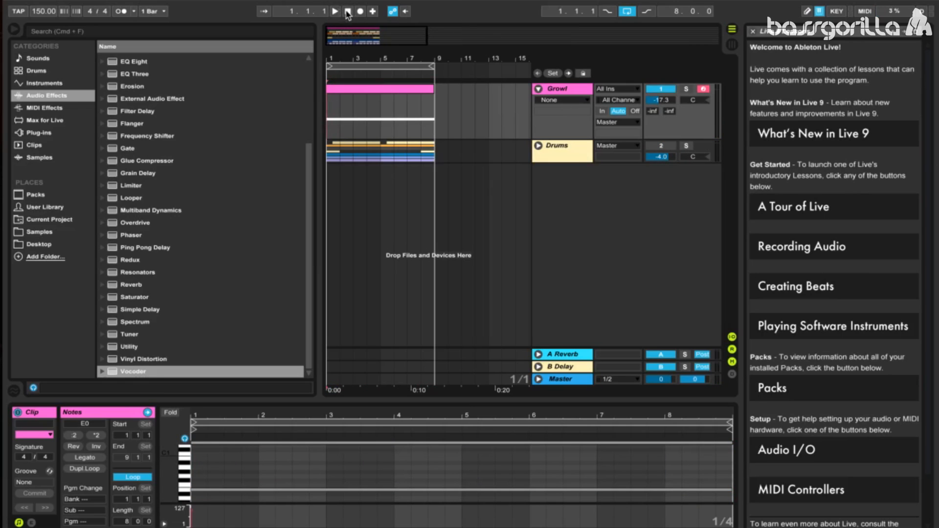
{"action": "key", "text": "space"}
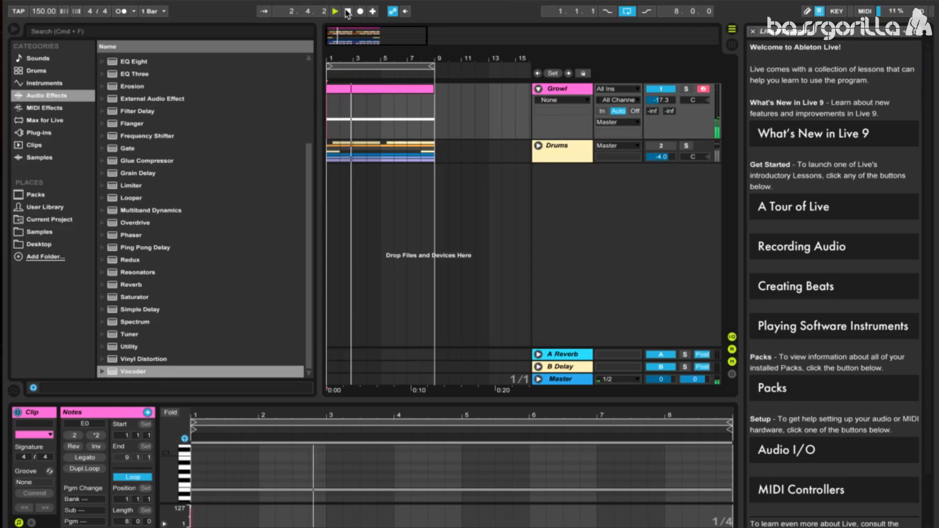
{"action": "left_click", "coordinate": [347, 12]}
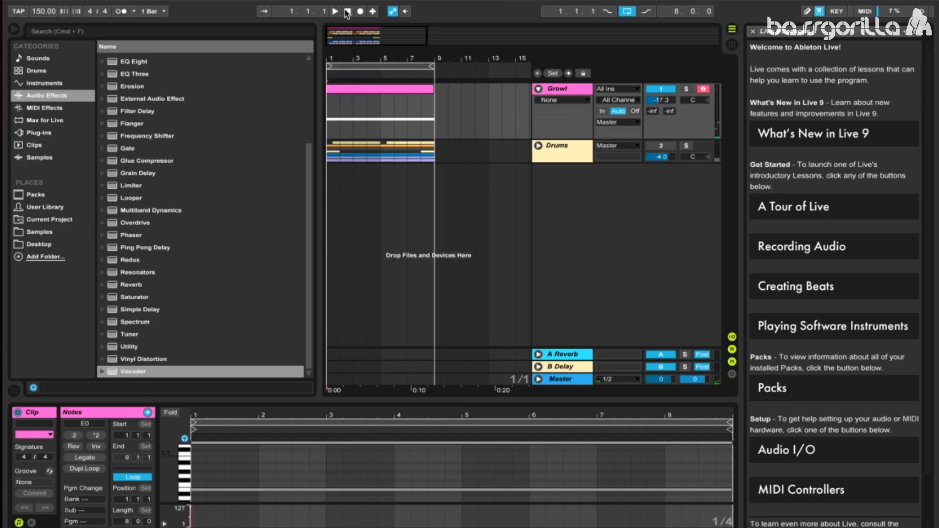
- Draw a zigzag Pitch Bend envelope from bar 1 to about bar 7 of the Growl clip and play it back
{"action": "left_click", "coordinate": [225, 417]}
{"action": "left_click", "coordinate": [31, 523]}
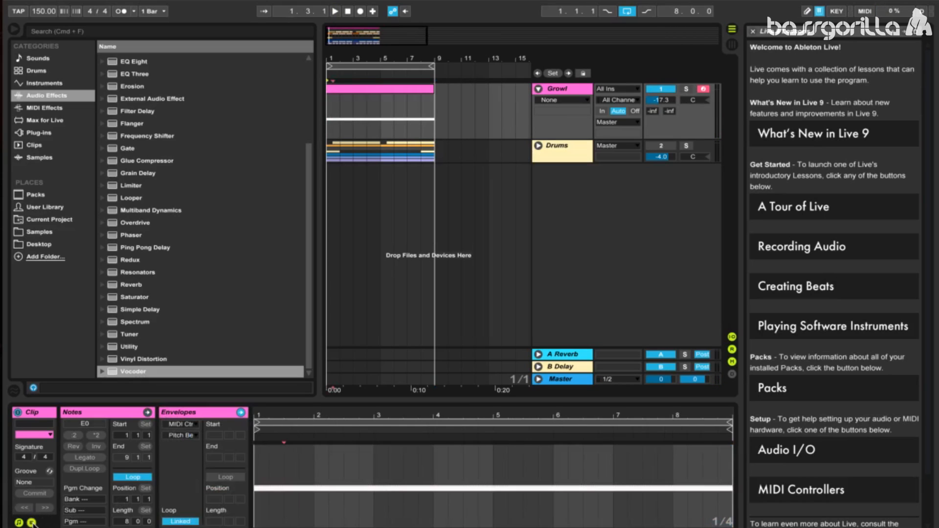
{"action": "mouse_move", "coordinate": [262, 493]}
{"action": "left_mouse_down"}
{"action": "mouse_move", "coordinate": [495, 500]}
{"action": "mouse_move", "coordinate": [491, 491]}
{"action": "mouse_move", "coordinate": [503, 482]}
{"action": "mouse_move", "coordinate": [552, 500]}
{"action": "mouse_move", "coordinate": [558, 461]}
{"action": "mouse_move", "coordinate": [574, 460]}
{"action": "mouse_move", "coordinate": [577, 482]}
{"action": "mouse_move", "coordinate": [616, 497]}
{"action": "left_mouse_up"}
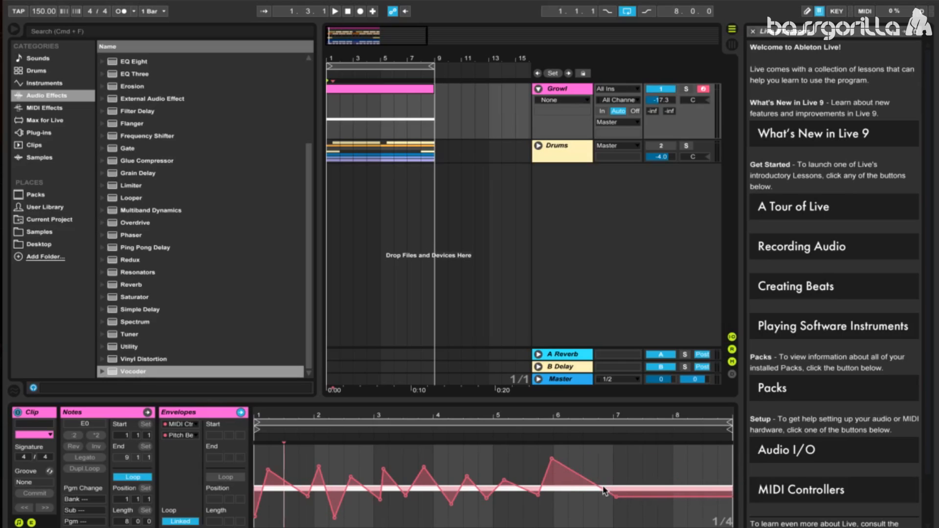
{"action": "left_click", "coordinate": [335, 12]}
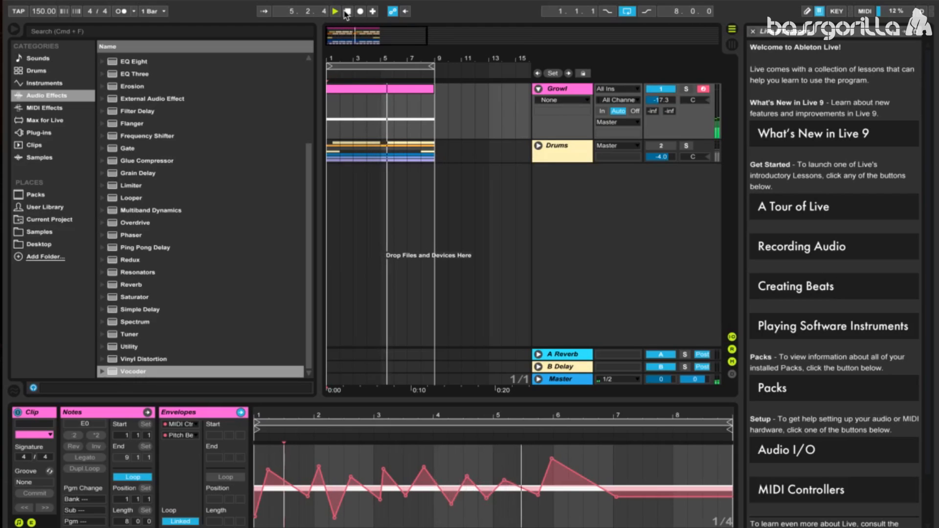
- Draw rising and falling automation for the Vocoder's Formant Shift from bar 1 to bar 5 on the Growl track and play it back
{"action": "key", "text": "shift+Tab"}
{"action": "left_click", "coordinate": [412, 474]}
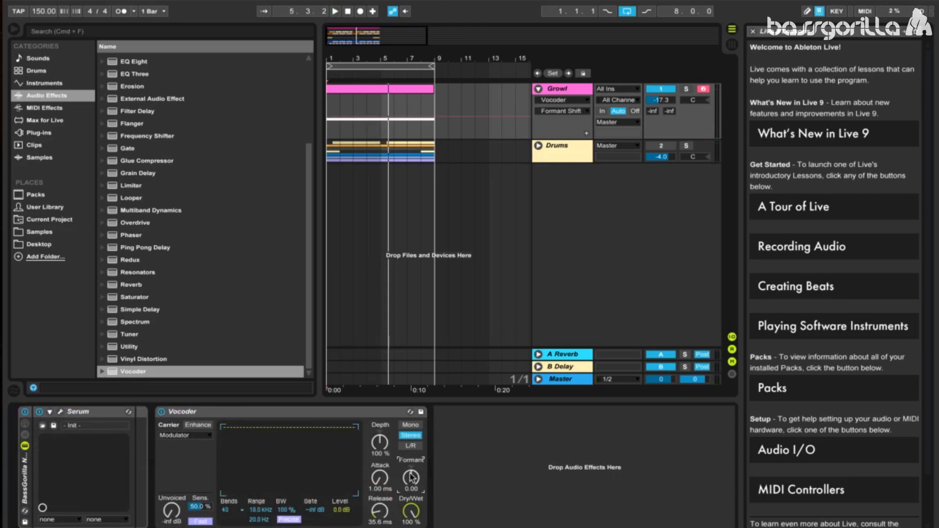
{"action": "left_click_drag", "start_coordinate": [334, 62], "coordinate": [345, 121]}
{"action": "left_click_drag", "start_coordinate": [406, 112], "coordinate": [453, 126]}
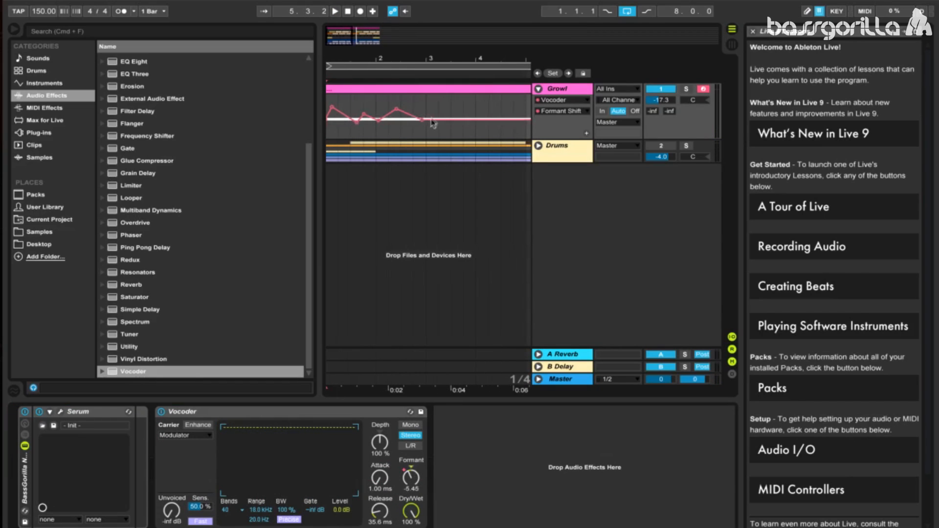
{"action": "left_click_drag", "start_coordinate": [459, 65], "coordinate": [407, 61]}
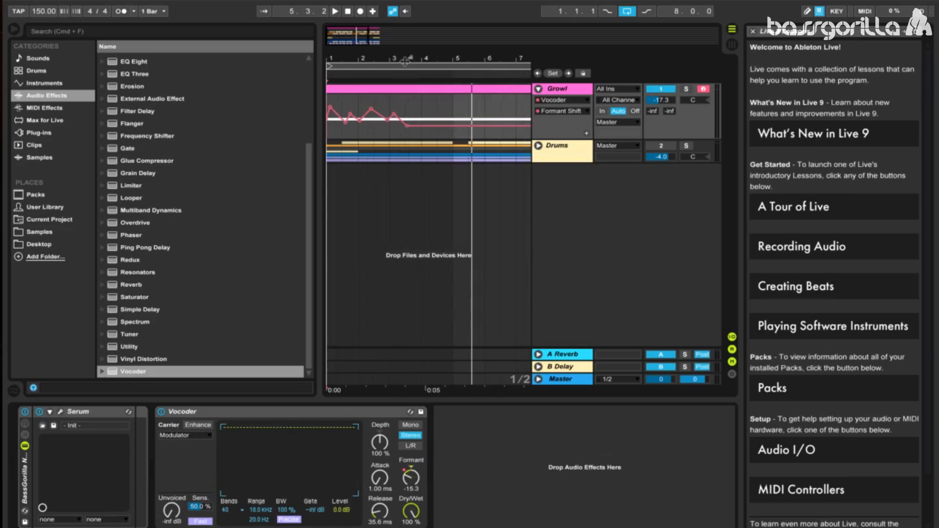
{"action": "mouse_move", "coordinate": [430, 127]}
{"action": "left_mouse_down"}
{"action": "mouse_move", "coordinate": [439, 118]}
{"action": "mouse_move", "coordinate": [425, 117]}
{"action": "mouse_move", "coordinate": [454, 125]}
{"action": "mouse_move", "coordinate": [440, 109]}
{"action": "left_mouse_up"}
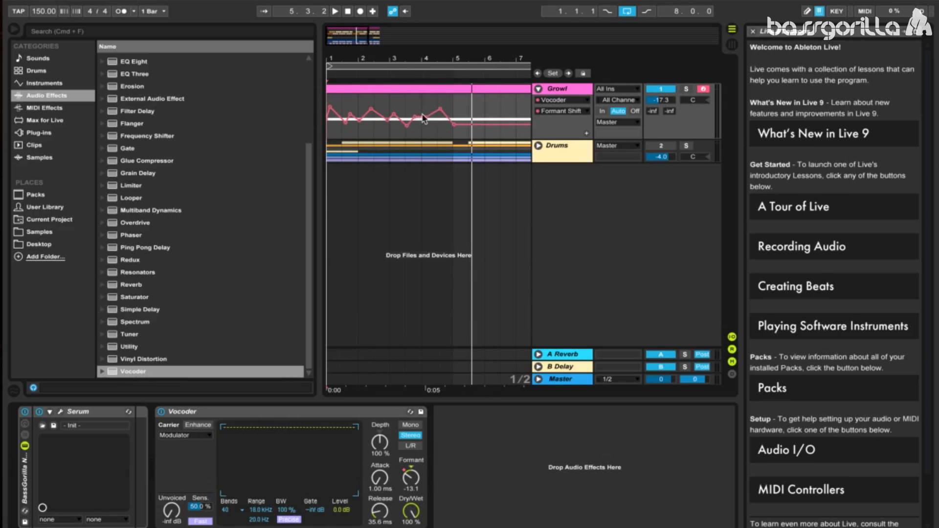
{"action": "left_click", "coordinate": [336, 11]}
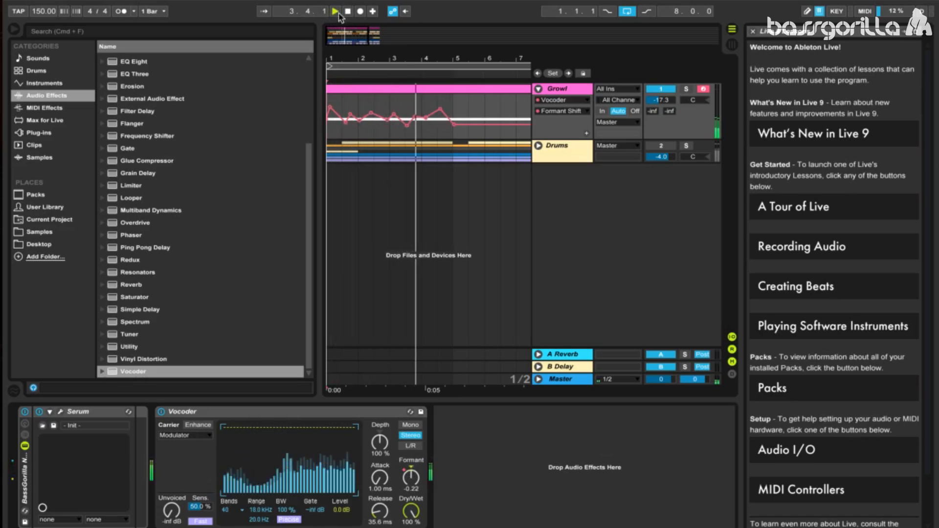
{"action": "left_click", "coordinate": [348, 11]}
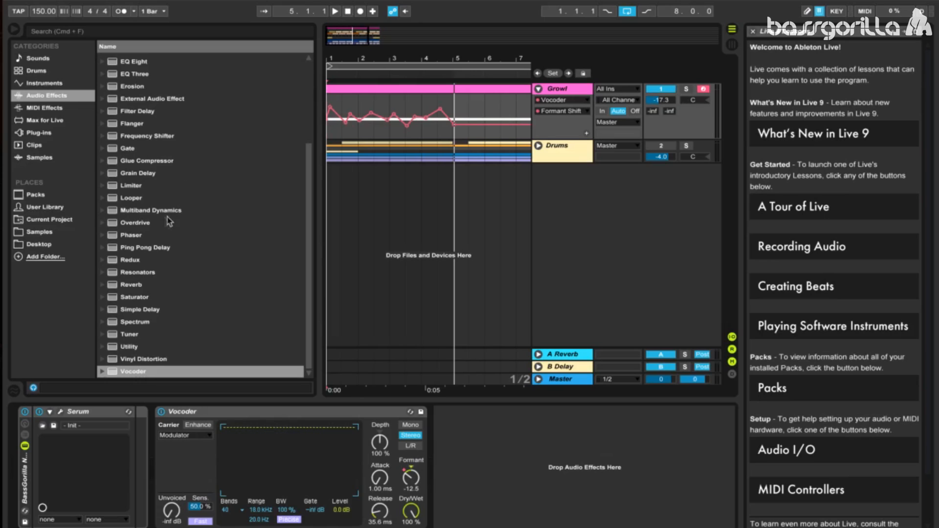
- Add Ableton's Phaser after the Vocoder with 8 poles, 0 % color and 0.80 feedback
{"action": "left_click_drag", "start_coordinate": [142, 234], "coordinate": [481, 429]}
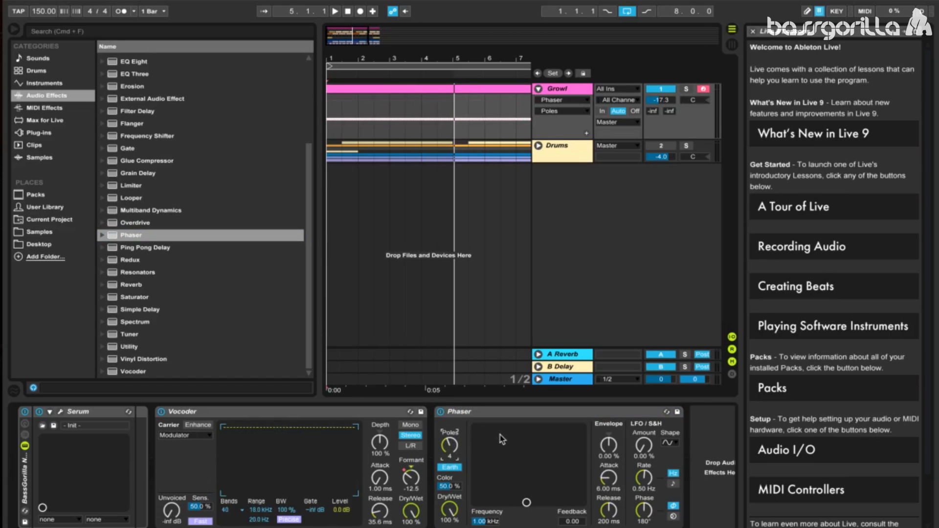
{"action": "left_click_drag", "start_coordinate": [453, 448], "coordinate": [452, 445]}
{"action": "left_click_drag", "start_coordinate": [455, 486], "coordinate": [455, 509]}
{"action": "left_click_drag", "start_coordinate": [561, 523], "coordinate": [561, 497]}
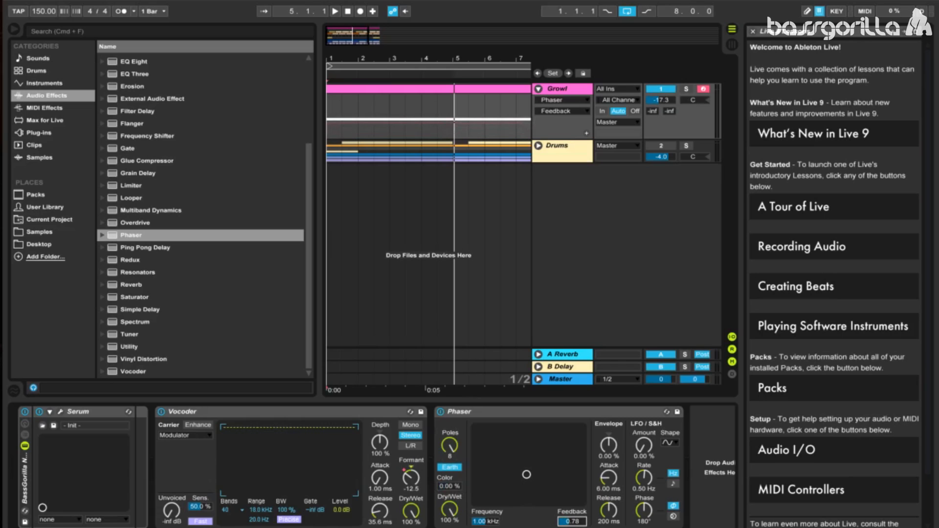
- Draw varying automation for the Phaser's Frequency from bar 1 to about bar 6 on the Growl track and play it back
{"action": "left_click", "coordinate": [486, 522]}
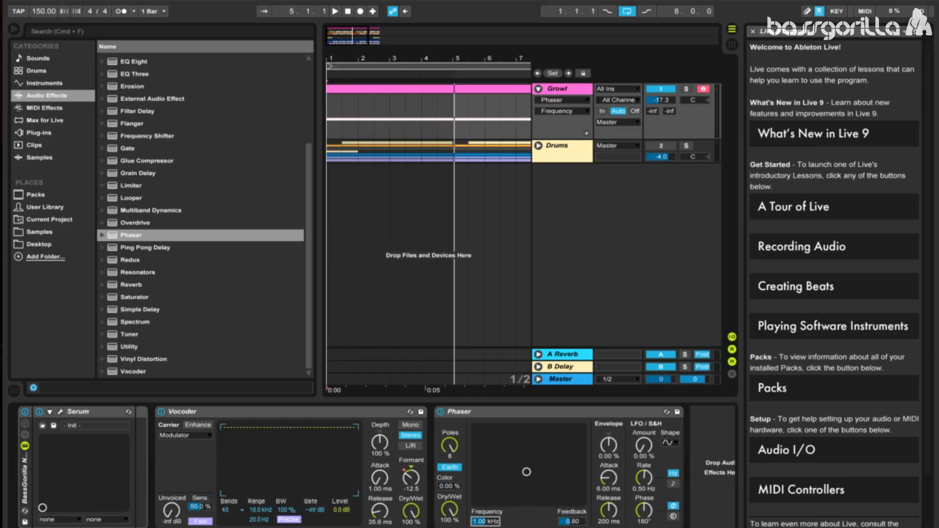
{"action": "left_click", "coordinate": [337, 123]}
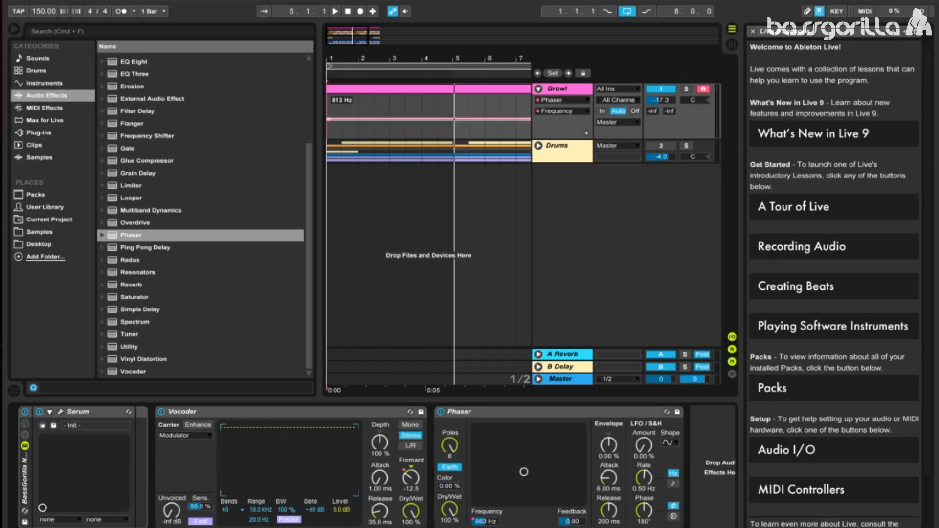
{"action": "mouse_move", "coordinate": [338, 124]}
{"action": "left_mouse_down"}
{"action": "mouse_move", "coordinate": [338, 115]}
{"action": "mouse_move", "coordinate": [374, 112]}
{"action": "mouse_move", "coordinate": [387, 128]}
{"action": "mouse_move", "coordinate": [394, 112]}
{"action": "mouse_move", "coordinate": [408, 124]}
{"action": "mouse_move", "coordinate": [419, 109]}
{"action": "mouse_move", "coordinate": [481, 118]}
{"action": "left_mouse_up"}
{"action": "left_click", "coordinate": [348, 11]}
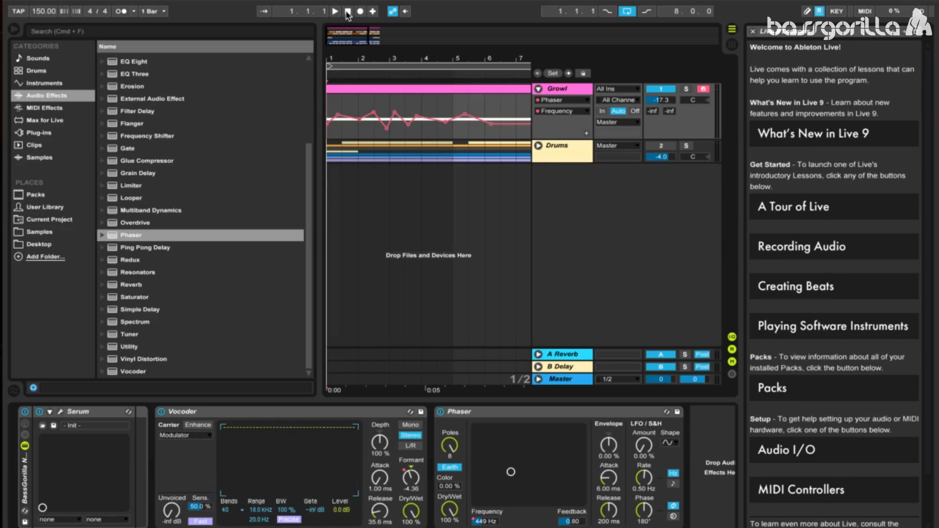
{"action": "left_click", "coordinate": [337, 11]}
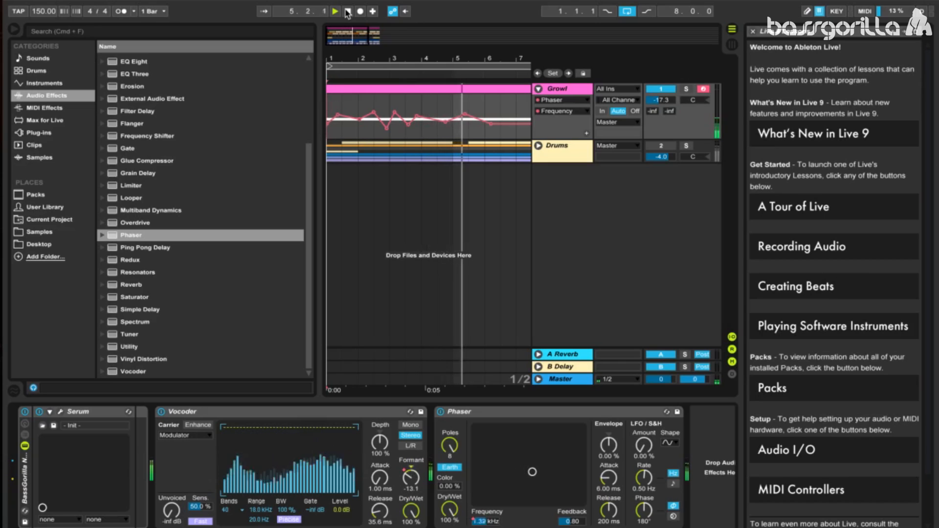
{"action": "left_click", "coordinate": [347, 12]}
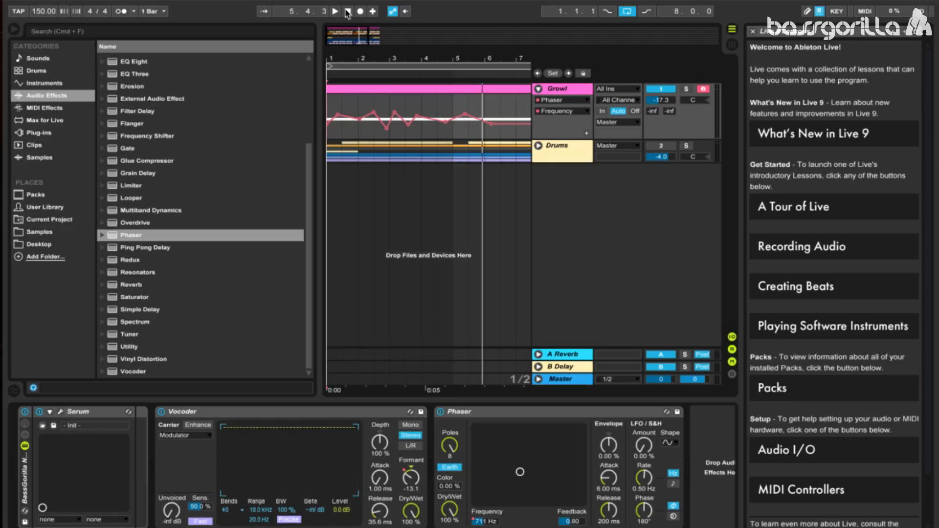
- Reduce the Phaser's Dry/Wet to 34.9 % and play the Growl track from the start
{"action": "left_click", "coordinate": [449, 509]}
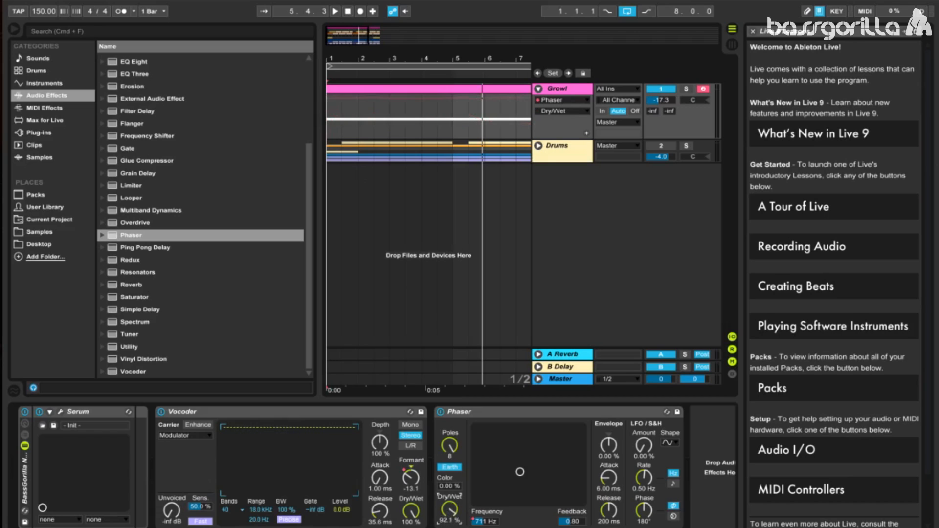
{"action": "mouse_move", "coordinate": [449, 510]}
{"action": "left_mouse_down"}
{"action": "mouse_move", "coordinate": [449, 497]}
{"action": "mouse_move", "coordinate": [450, 519]}
{"action": "left_mouse_up"}
{"action": "left_click", "coordinate": [348, 11]}
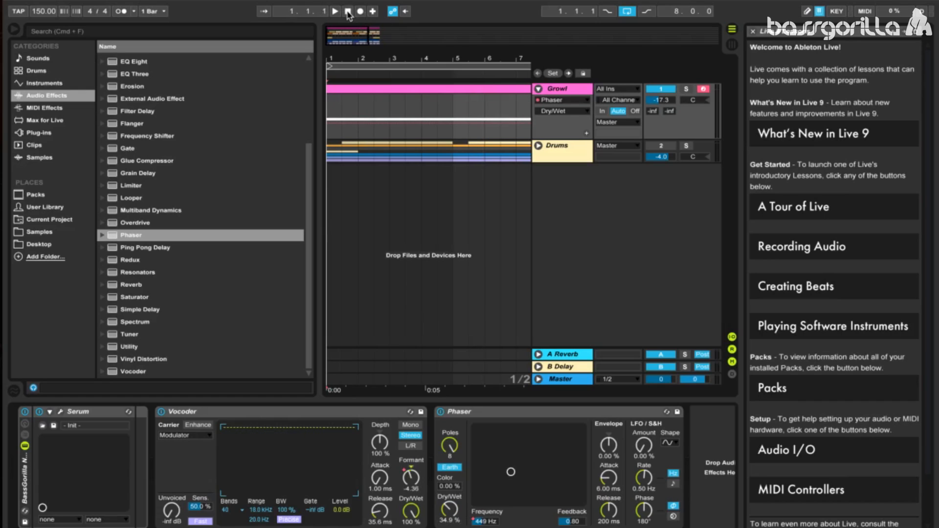
{"action": "key", "text": "space"}
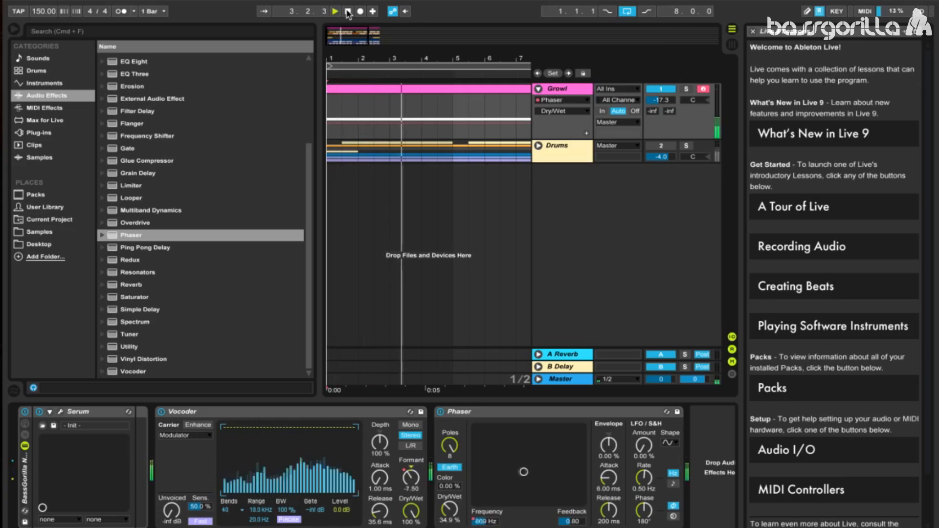
{"action": "left_click", "coordinate": [348, 11]}
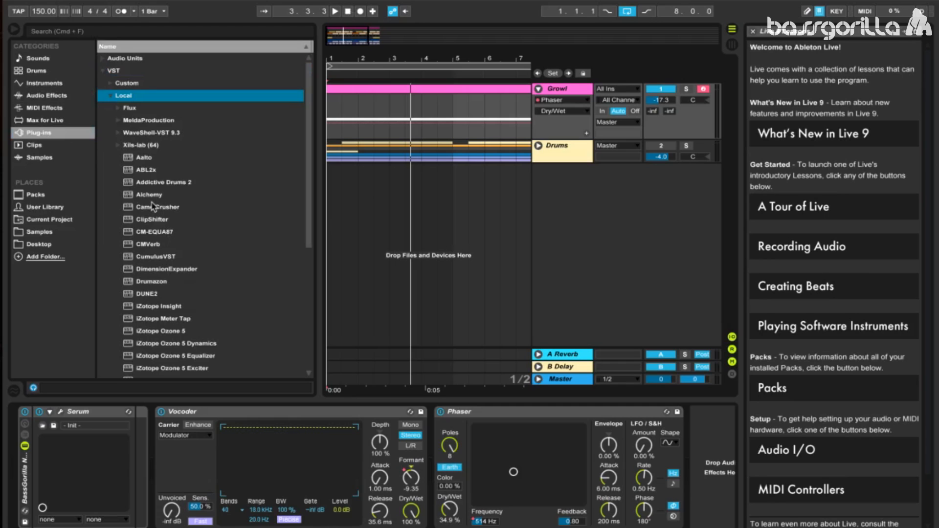
- Add CamelCrusher after the Phaser, load its Tube Warmth preset and turn off its filter
{"action": "left_click_drag", "start_coordinate": [141, 211], "coordinate": [683, 438]}
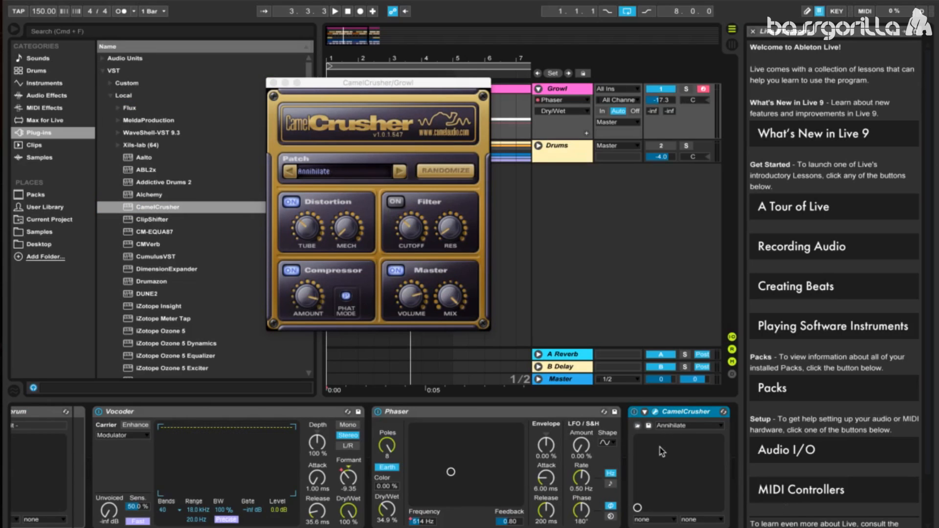
{"action": "left_click", "coordinate": [311, 172]}
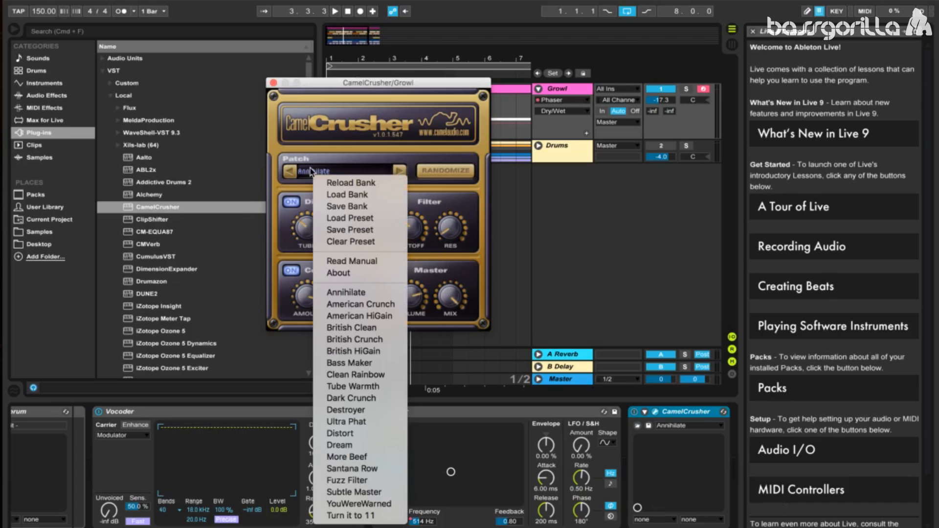
{"action": "left_click", "coordinate": [366, 385]}
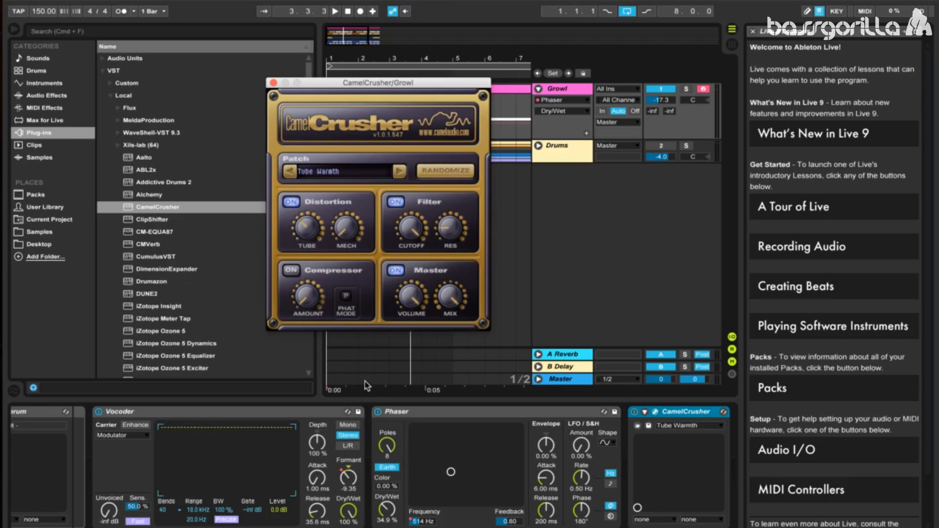
{"action": "left_click", "coordinate": [391, 206]}
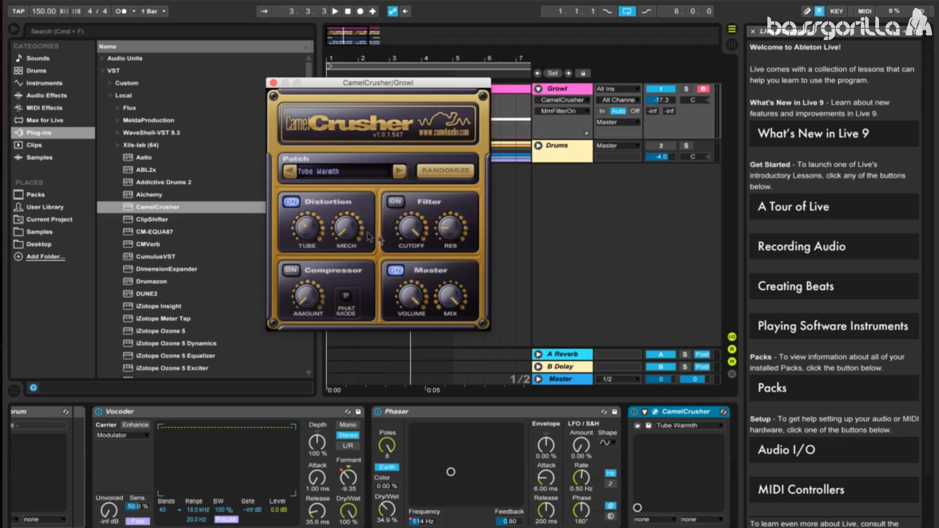
- Adjust the amount of CamelCrusher's distortion and play the Growl track from the start
{"action": "left_click", "coordinate": [314, 235]}
{"action": "left_click", "coordinate": [347, 11]}
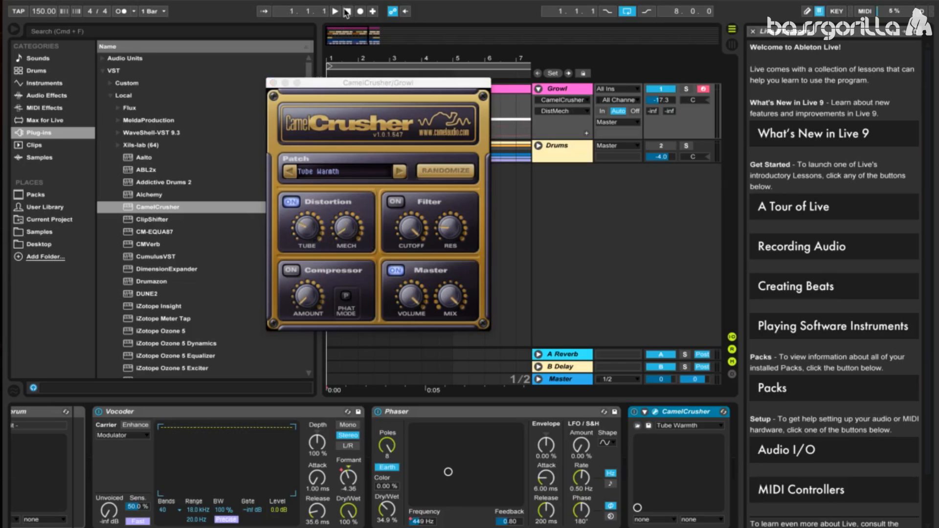
{"action": "key", "text": "space"}
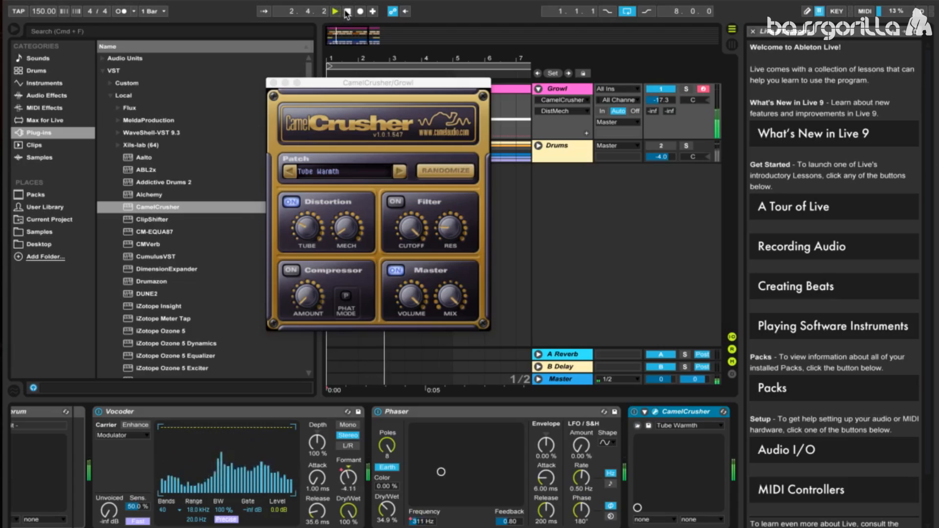
{"action": "left_click", "coordinate": [347, 12]}
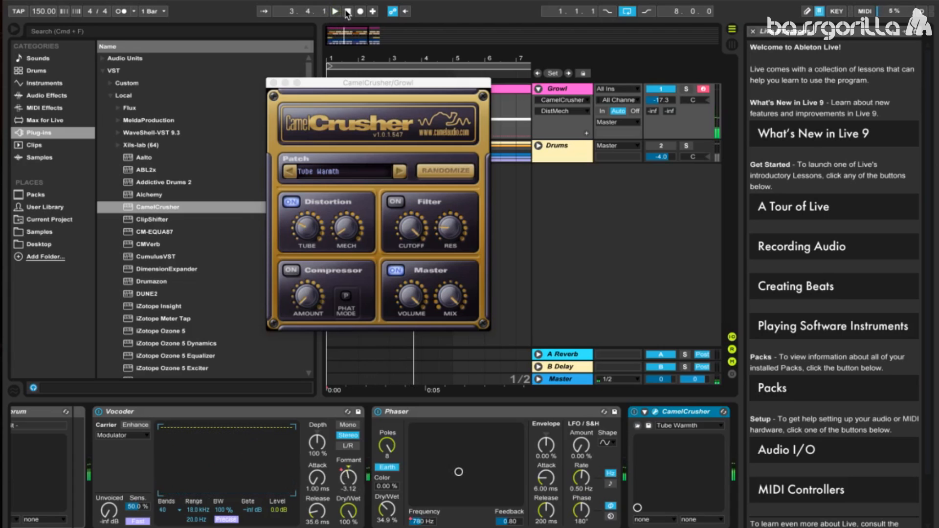
- Add Multiband Dynamics with the Super Growl preset after CamelCrusher on the Growl track
{"action": "left_click", "coordinate": [43, 100]}
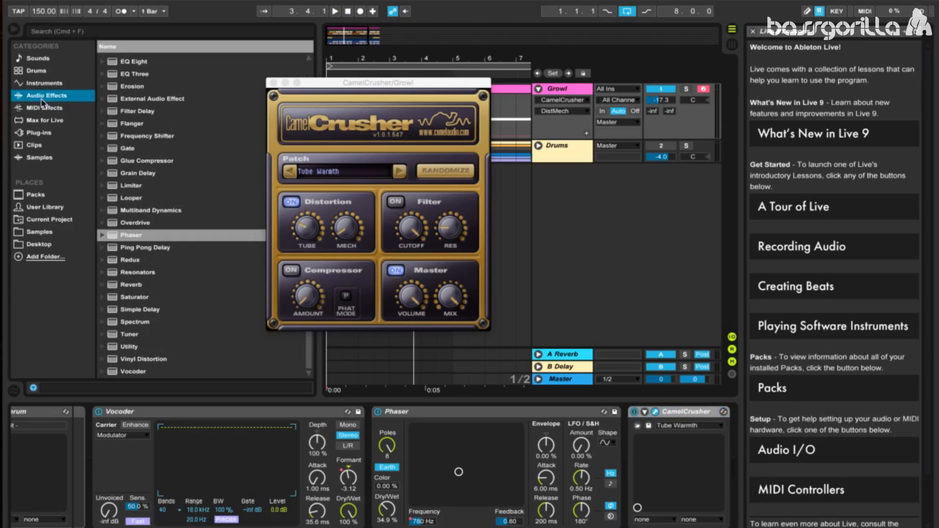
{"action": "left_click", "coordinate": [102, 210]}
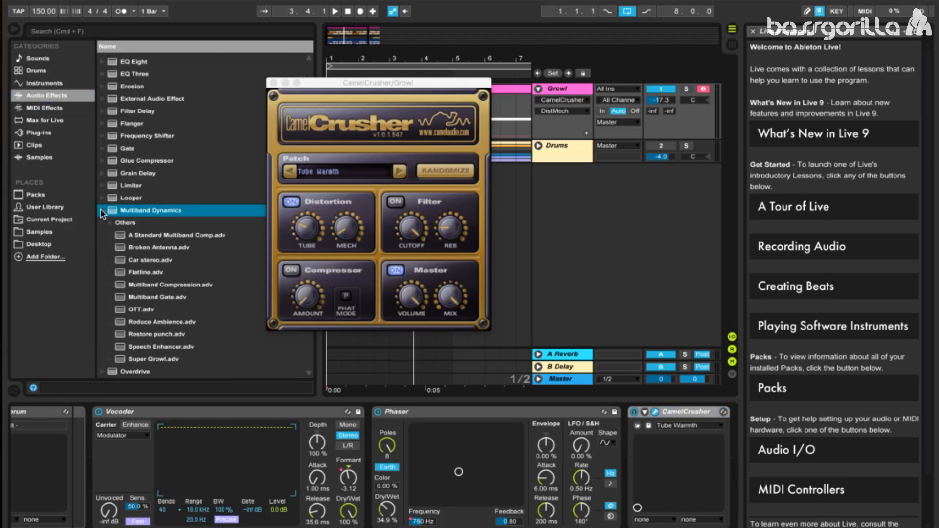
{"action": "left_click_drag", "start_coordinate": [144, 359], "coordinate": [707, 460]}
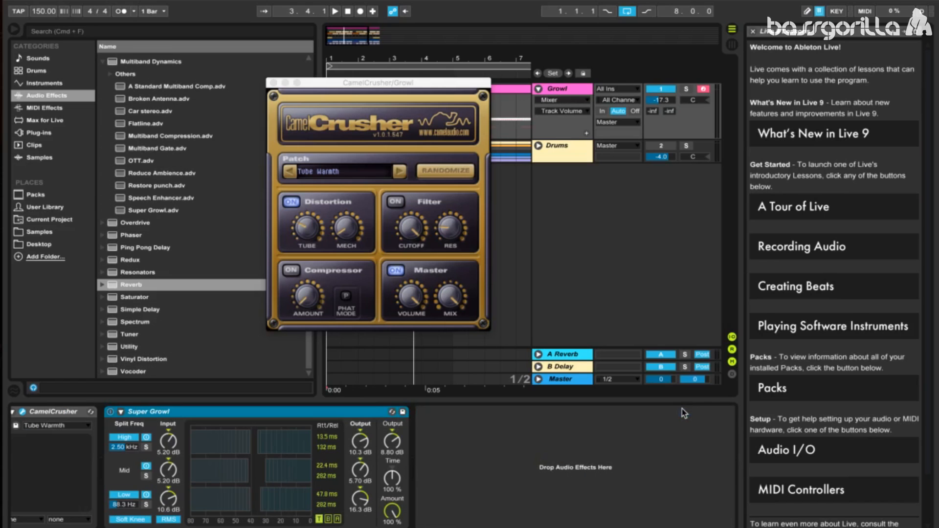
- Add a Reverb after the Super Growl device, enable its Lo Cut and set the input filter to 1.94 kHz with a width of 3.33
{"action": "left_click_drag", "start_coordinate": [123, 284], "coordinate": [568, 465]}
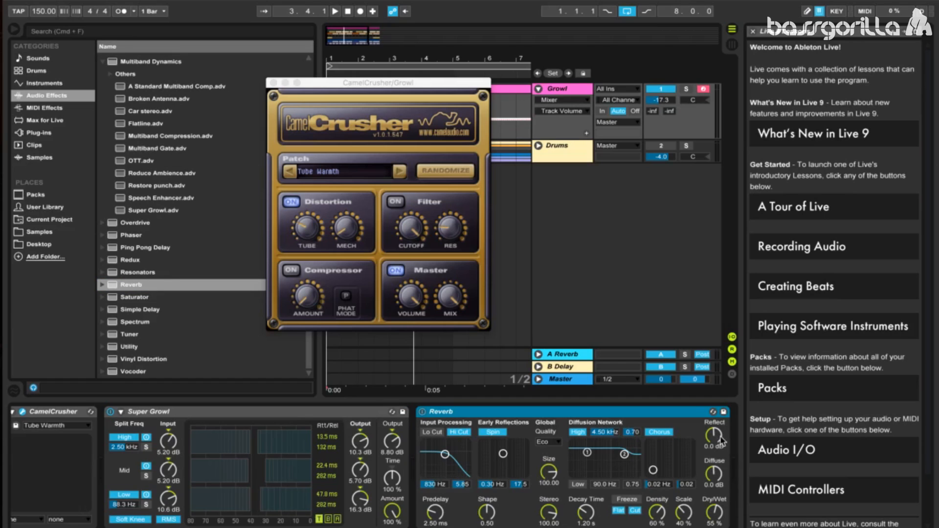
{"action": "left_click", "coordinate": [431, 433]}
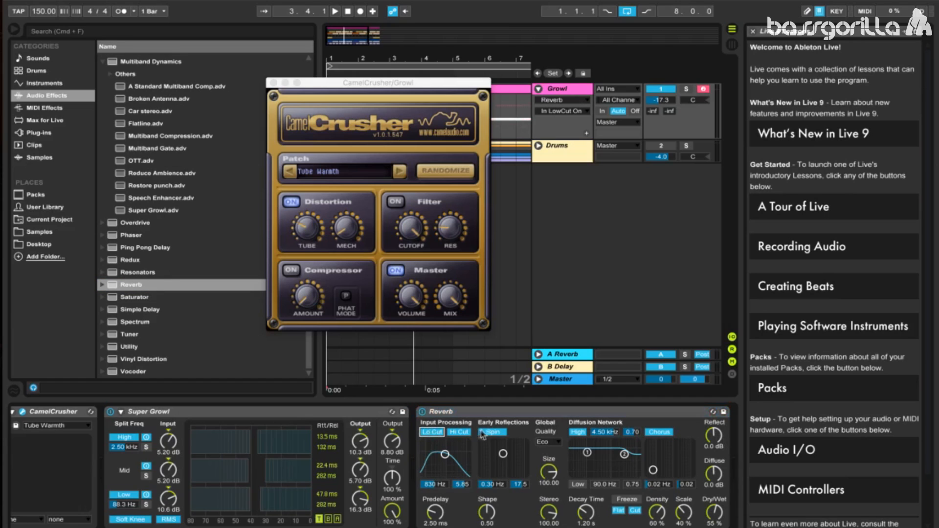
{"action": "left_click_drag", "start_coordinate": [445, 455], "coordinate": [454, 461]}
- Turn off the Reverb's Chorus and High shelf and set its Dry/Wet to 19 %
{"action": "left_click", "coordinate": [659, 434]}
{"action": "left_click", "coordinate": [580, 433]}
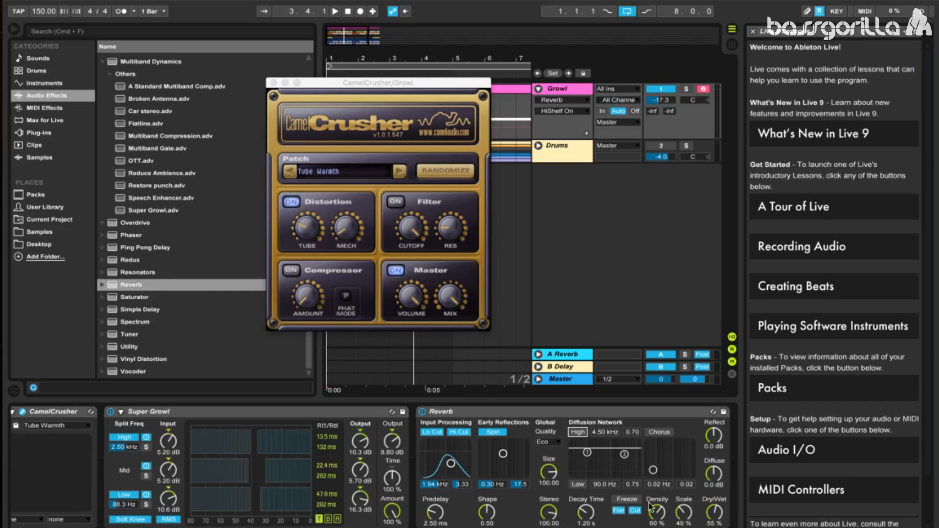
{"action": "mouse_move", "coordinate": [714, 512]}
{"action": "left_mouse_down"}
{"action": "mouse_move", "coordinate": [715, 527]}
{"action": "mouse_move", "coordinate": [714, 513]}
{"action": "left_mouse_up"}
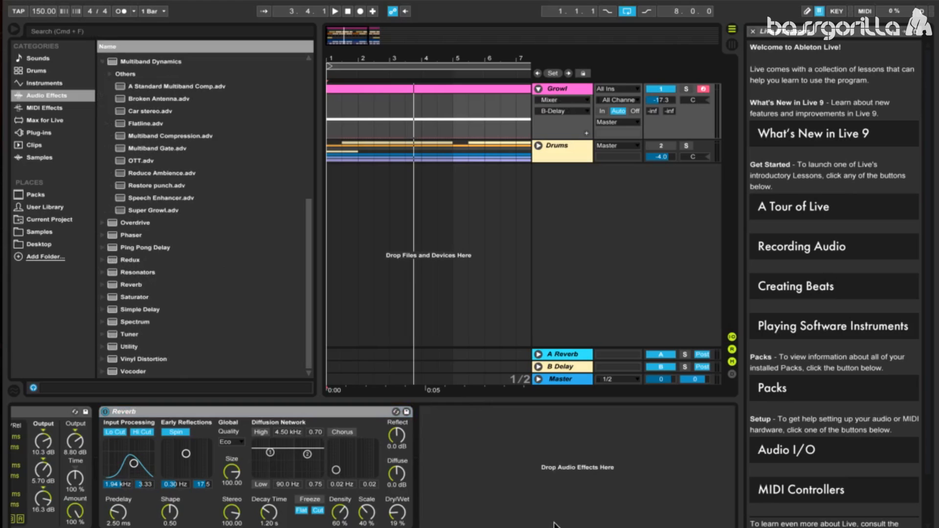
- Add an EQ Eight after the Reverb and change its band 1 to a low-cut filter
{"action": "scroll", "coordinate": [148, 133], "scroll_direction": "up", "scroll_amount": 10}
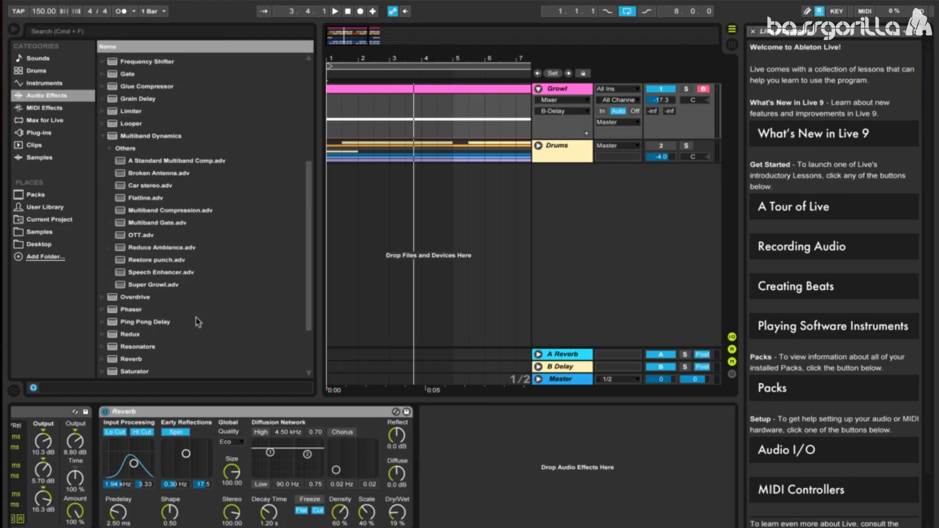
{"action": "left_click_drag", "start_coordinate": [136, 185], "coordinate": [539, 447]}
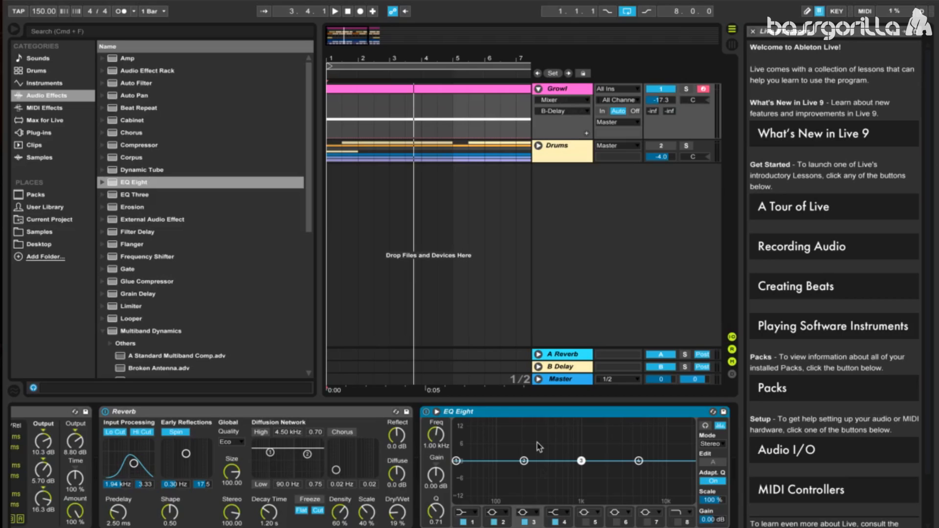
{"action": "left_click", "coordinate": [478, 512]}
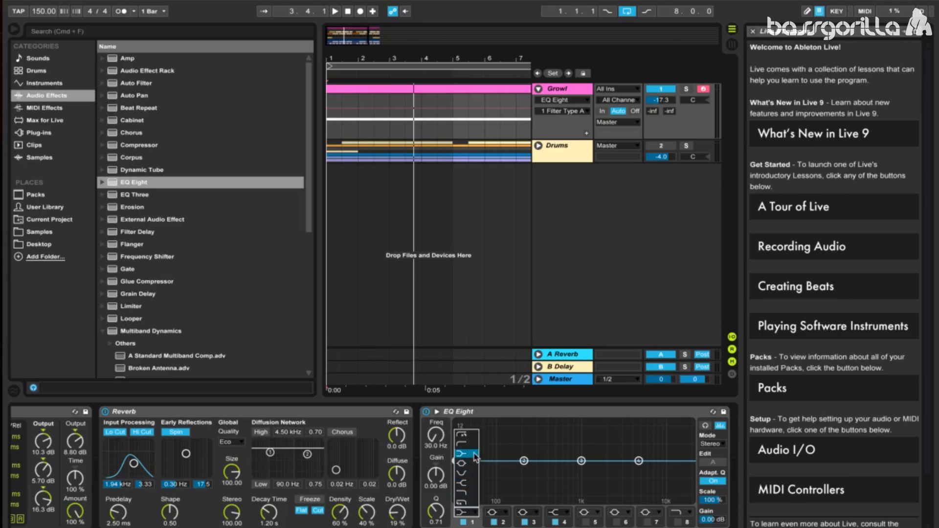
{"action": "left_click", "coordinate": [459, 442]}
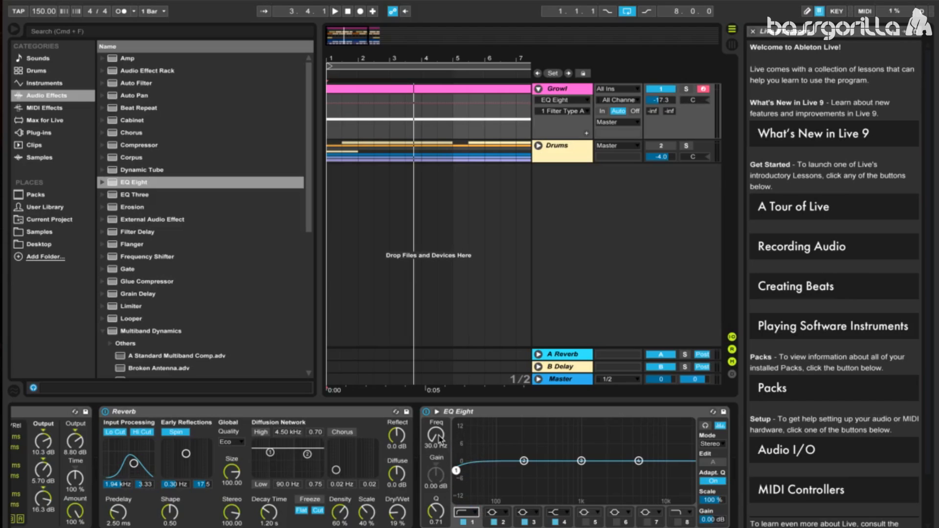
- Set EQ Eight's band 1 low cut to a frequency of 153 Hz and a Q of 1.02
{"action": "left_click_drag", "start_coordinate": [439, 437], "coordinate": [439, 414]}
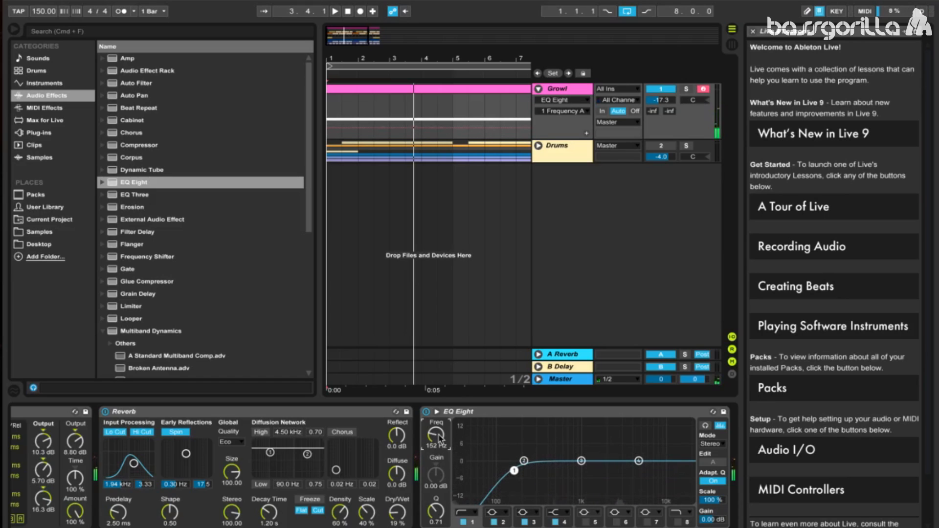
{"action": "type", "text": "155"}
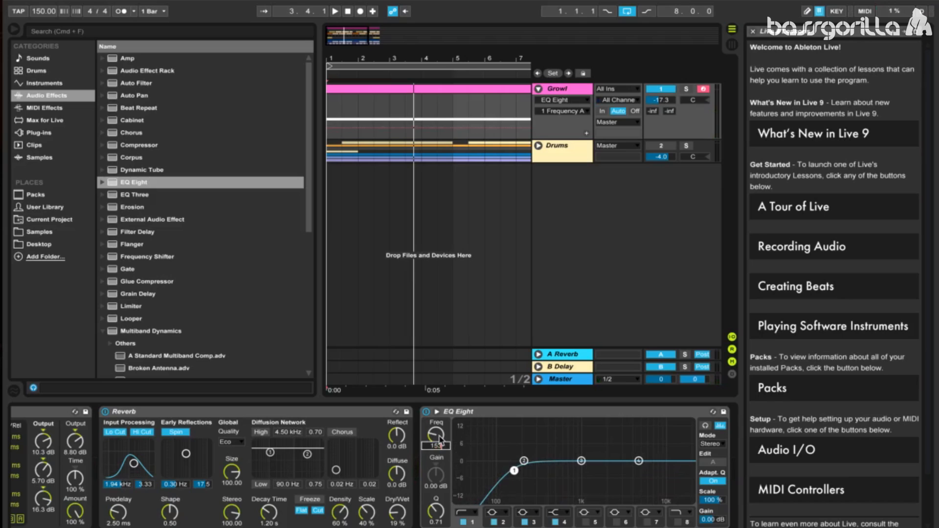
{"action": "key", "text": "Return"}
{"action": "mouse_move", "coordinate": [439, 518]}
{"action": "left_mouse_down"}
{"action": "mouse_move", "coordinate": [439, 509]}
{"action": "mouse_move", "coordinate": [442, 517]}
{"action": "left_mouse_up"}
{"action": "type", "text": "1"}
{"action": "key", "text": "Return"}
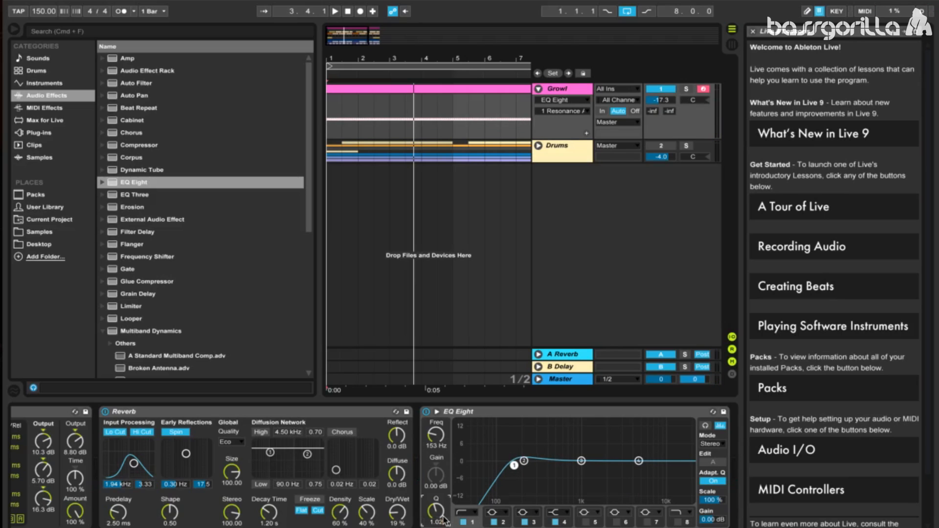
- Cut EQ Eight's band 2 at 110 Hz by 15 dB with a Q of about 2.8
{"action": "left_click", "coordinate": [509, 521]}
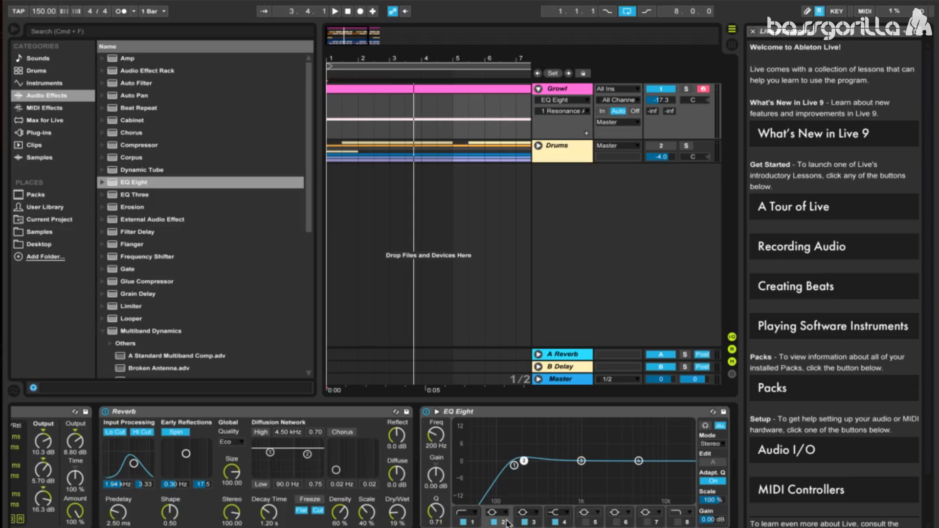
{"action": "left_click", "coordinate": [436, 435]}
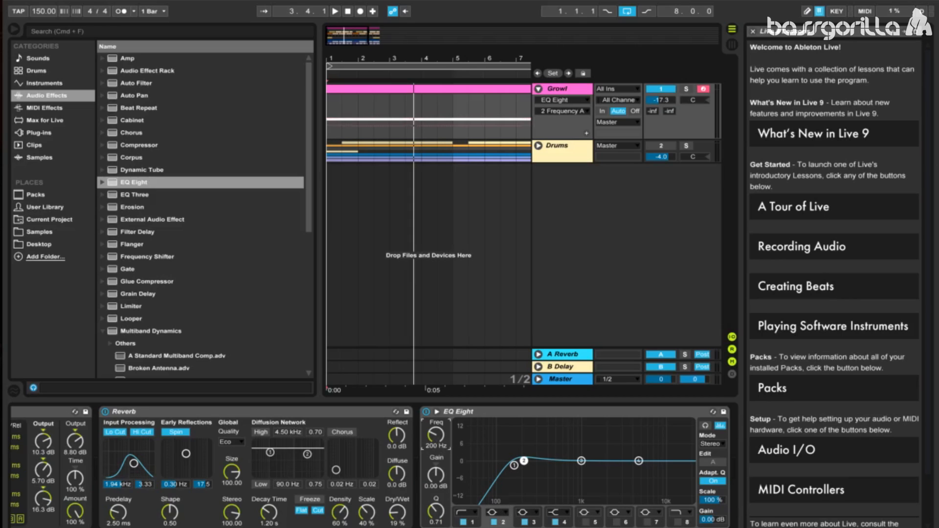
{"action": "left_click_drag", "start_coordinate": [442, 445], "coordinate": [439, 481]}
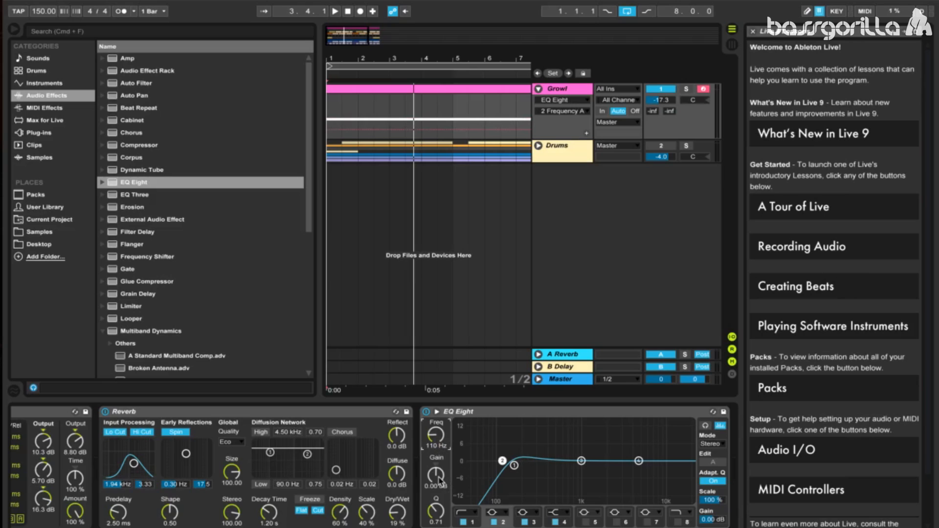
{"action": "left_click_drag", "start_coordinate": [439, 480], "coordinate": [438, 445]}
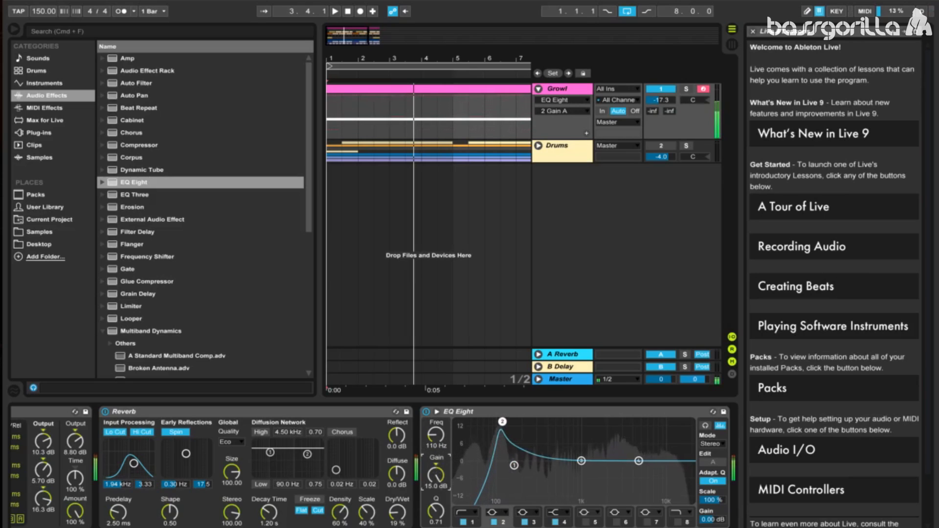
{"action": "left_click_drag", "start_coordinate": [439, 484], "coordinate": [439, 525]}
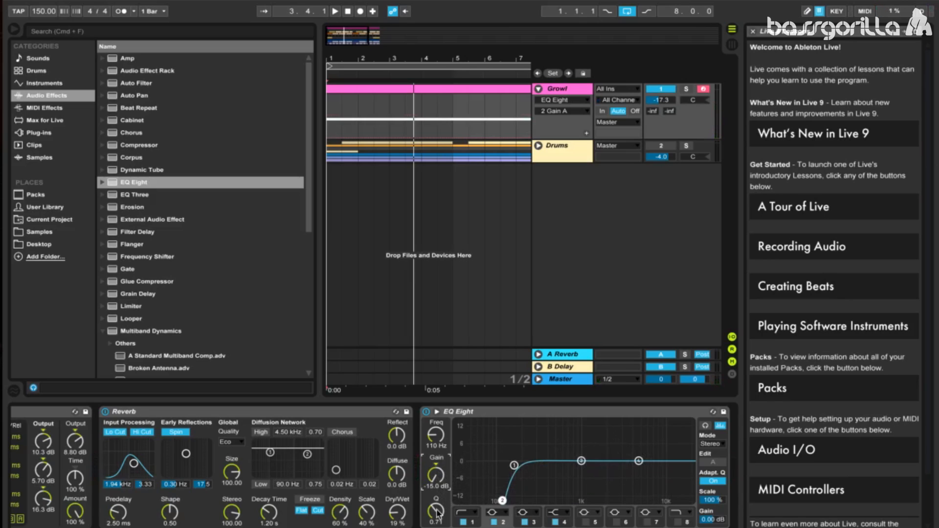
{"action": "left_click_drag", "start_coordinate": [437, 514], "coordinate": [437, 484]}
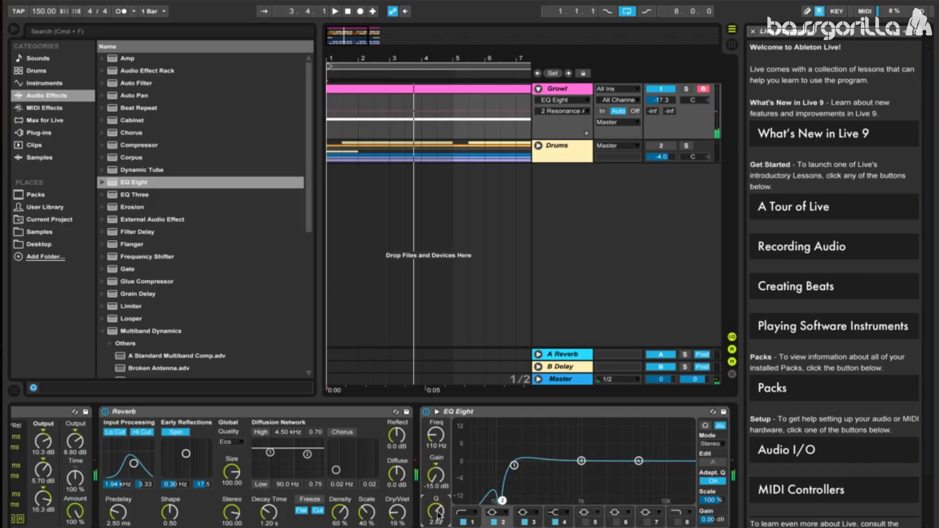
- Change EQ Eight's band 4 to a bell at 501 Hz with -15 dB gain and a Q of 5.45
{"action": "left_click", "coordinate": [565, 523]}
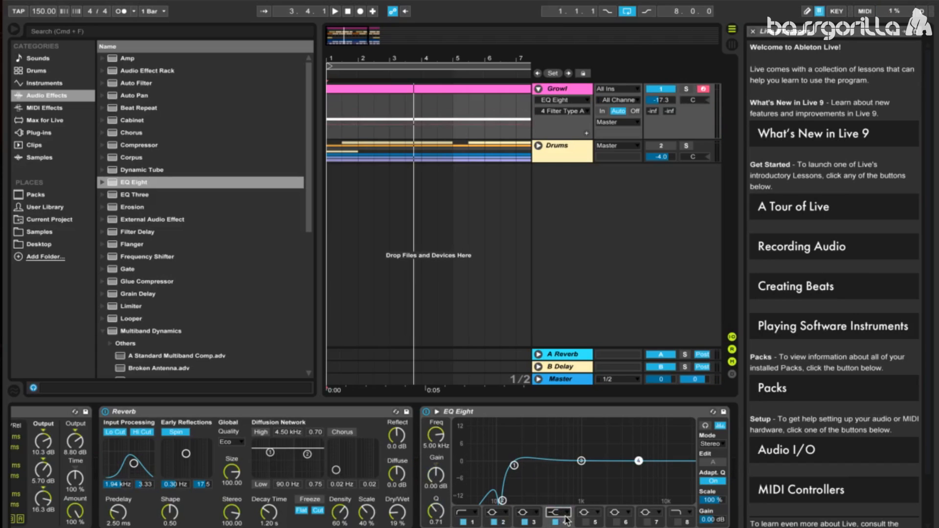
{"action": "left_click", "coordinate": [566, 512]}
{"action": "left_click", "coordinate": [560, 466]}
{"action": "left_click", "coordinate": [448, 434]}
{"action": "type", "text": "501"}
{"action": "key", "text": "Return"}
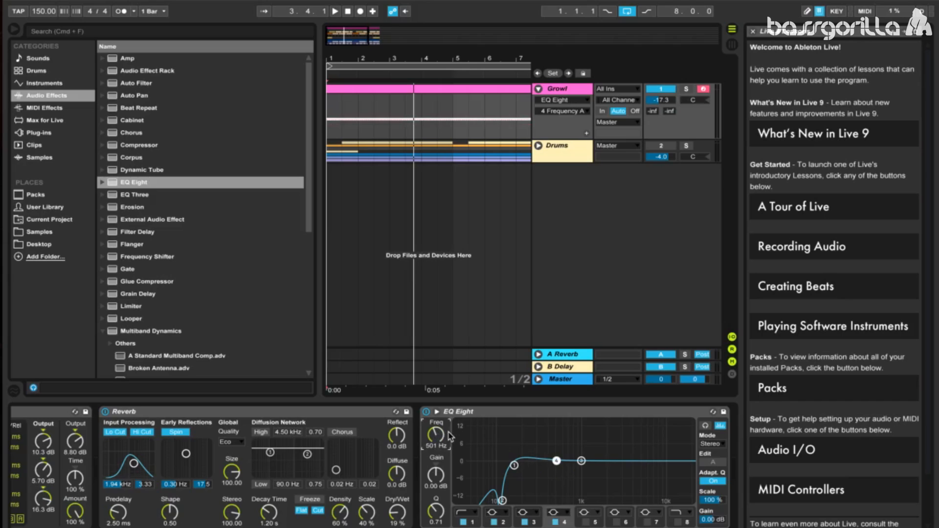
{"action": "left_click_drag", "start_coordinate": [436, 475], "coordinate": [436, 504]}
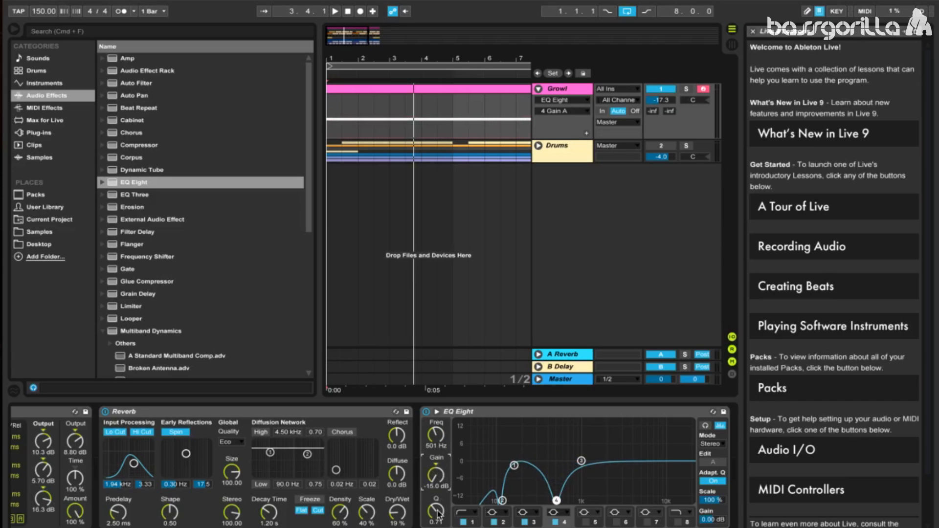
{"action": "left_click_drag", "start_coordinate": [437, 514], "coordinate": [437, 489]}
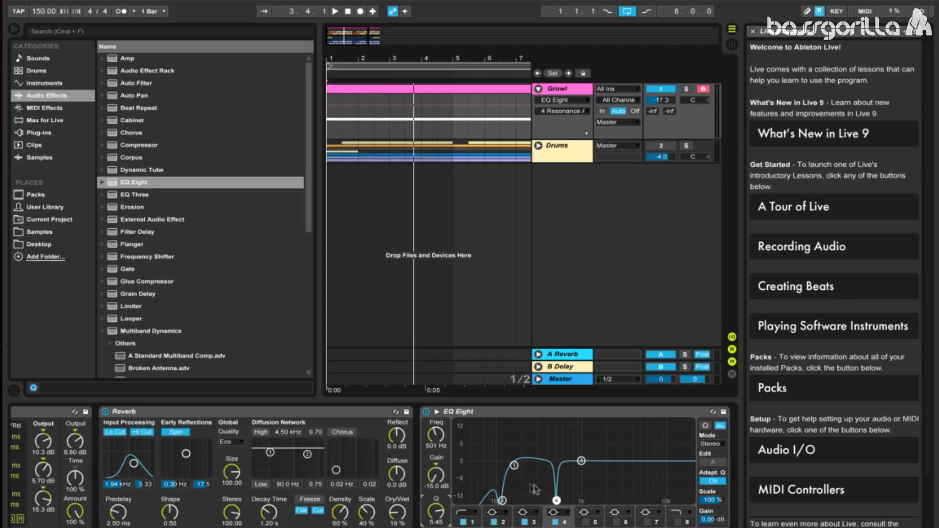
- Enable EQ Eight's band 5 and set a narrow cut at 915 Hz with -15 dB gain and a Q of about 17
{"action": "left_click", "coordinate": [596, 523]}
{"action": "left_click", "coordinate": [586, 523]}
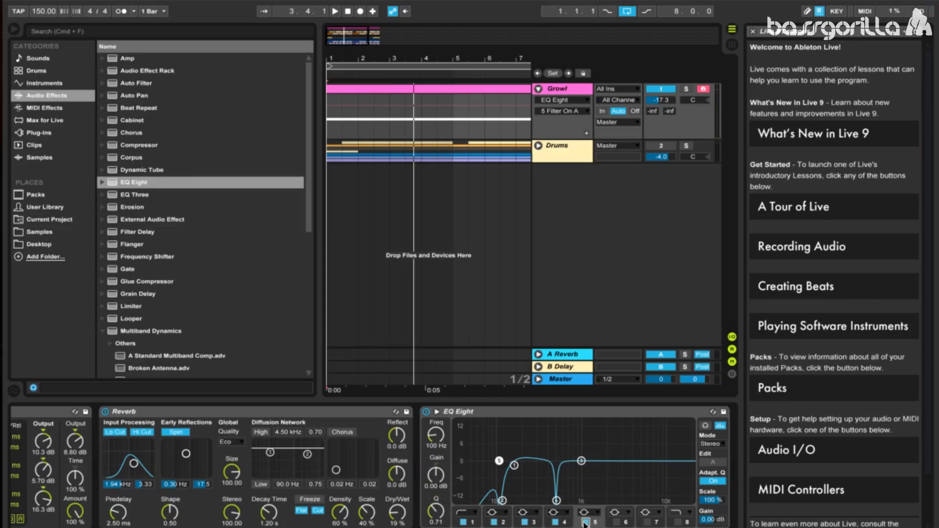
{"action": "left_click", "coordinate": [443, 437]}
{"action": "type", "text": "915"}
{"action": "key", "text": "Return"}
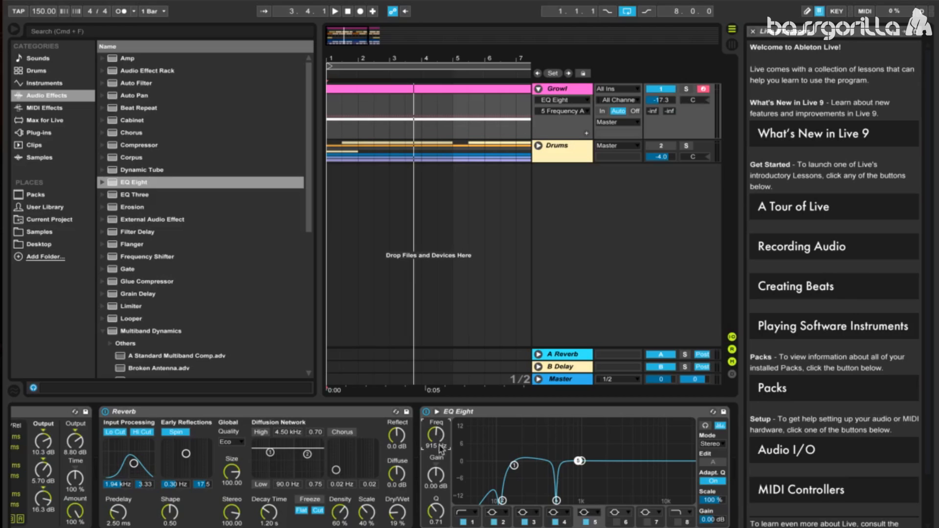
{"action": "left_click_drag", "start_coordinate": [437, 480], "coordinate": [434, 512]}
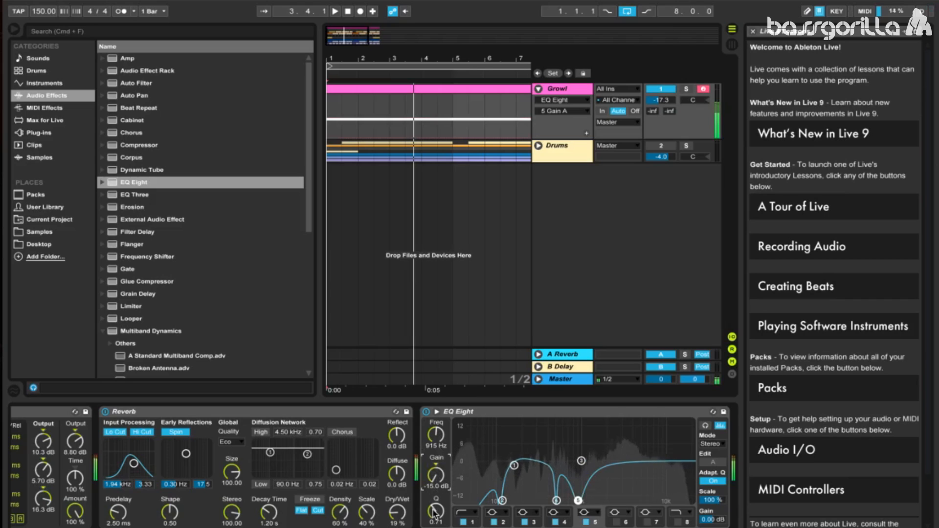
{"action": "left_click_drag", "start_coordinate": [435, 512], "coordinate": [435, 492]}
{"action": "left_click_drag", "start_coordinate": [436, 512], "coordinate": [436, 503]}
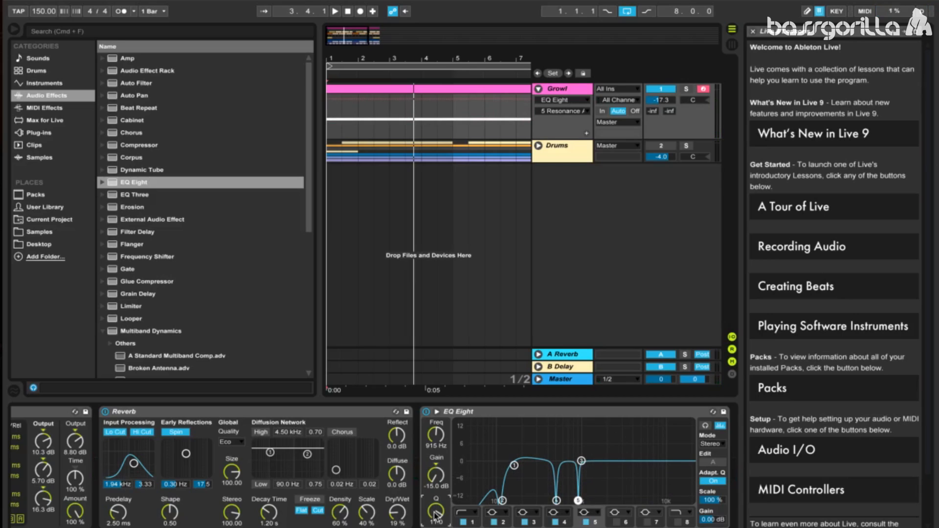
- Enable EQ Eight's band 6 and boost it by 3.57 dB at 13.0 kHz
{"action": "left_click", "coordinate": [617, 522]}
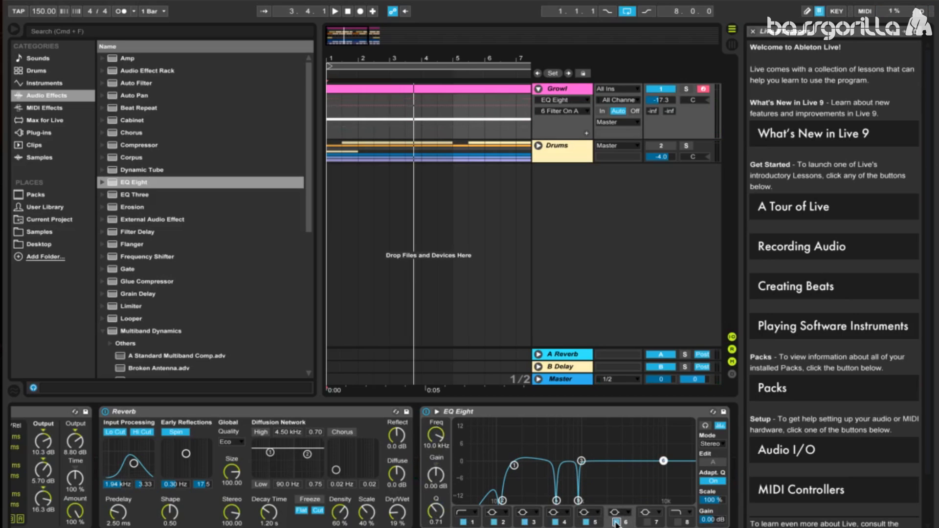
{"action": "left_click_drag", "start_coordinate": [443, 437], "coordinate": [443, 433]}
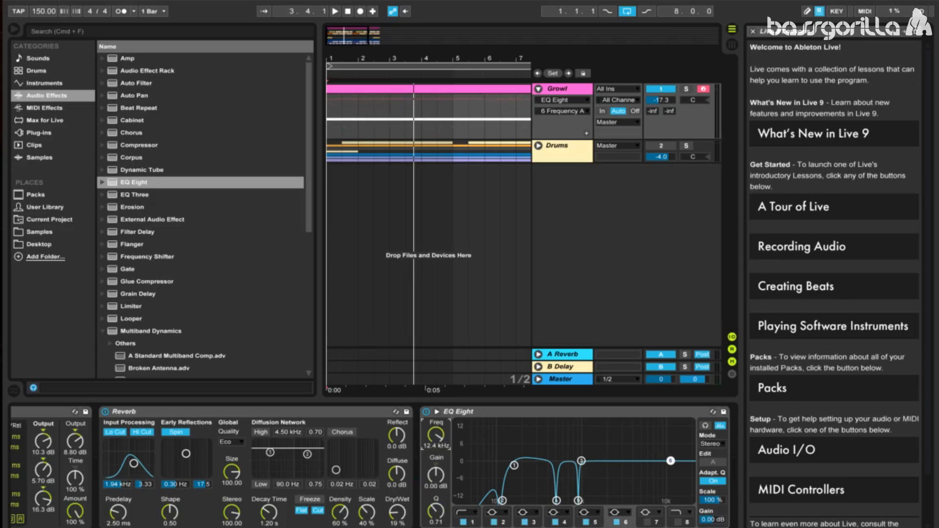
{"action": "left_click_drag", "start_coordinate": [443, 433], "coordinate": [442, 431]}
{"action": "left_click_drag", "start_coordinate": [437, 479], "coordinate": [436, 469]}
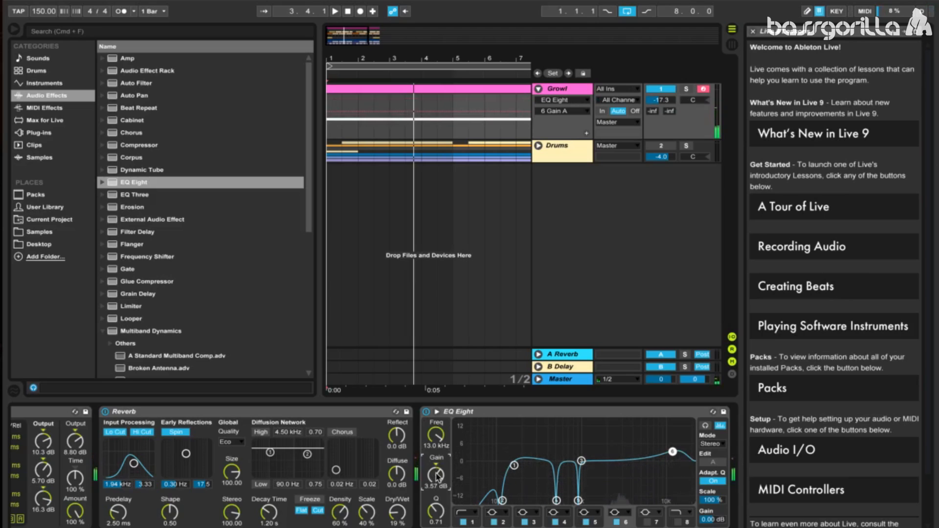
{"action": "left_click", "coordinate": [437, 513]}
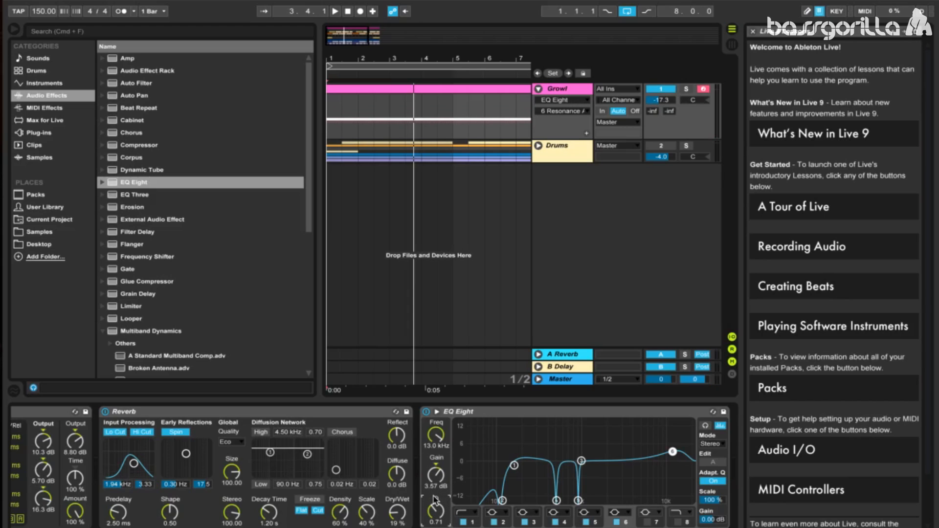
- Change EQ Eight's band 8 to a bell at 341 Hz with -15 dB gain and a Q of 3.92
{"action": "left_click", "coordinate": [680, 513]}
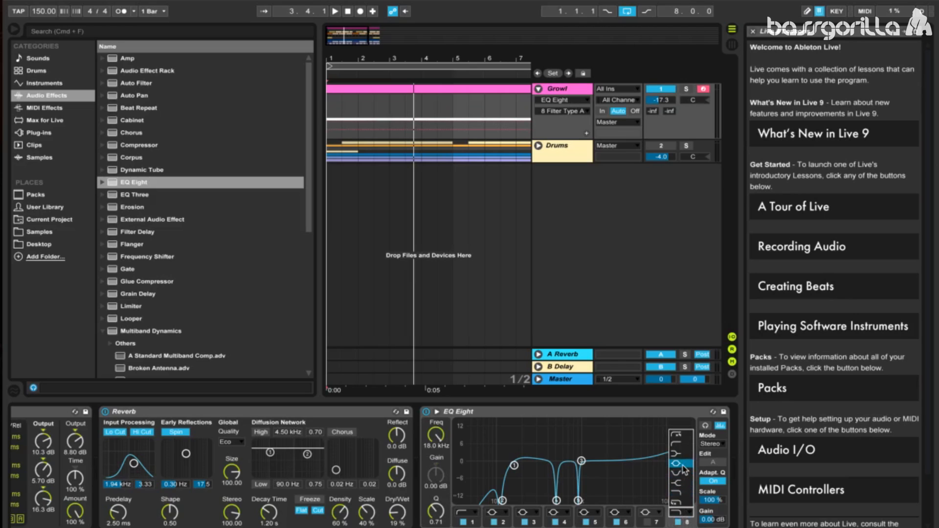
{"action": "left_click", "coordinate": [683, 466]}
{"action": "left_click", "coordinate": [435, 435]}
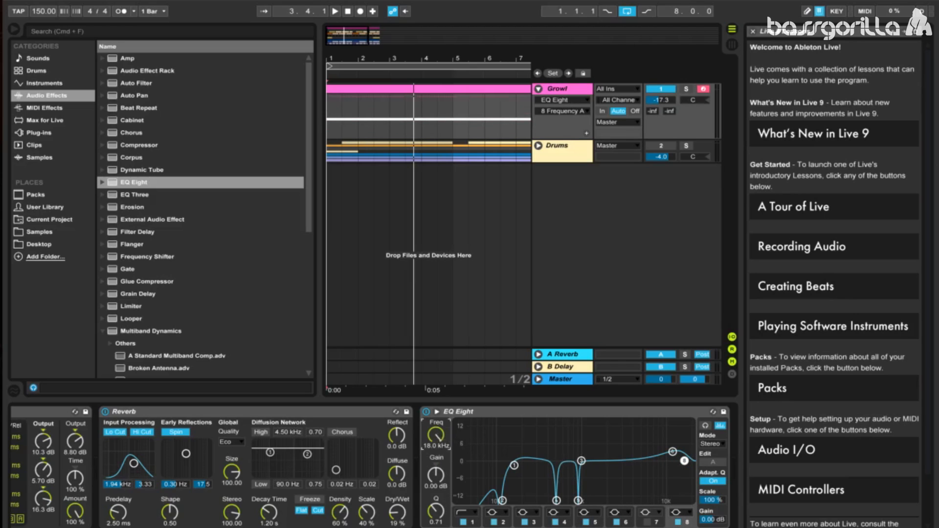
{"action": "type", "text": "341"}
{"action": "key", "text": "Return"}
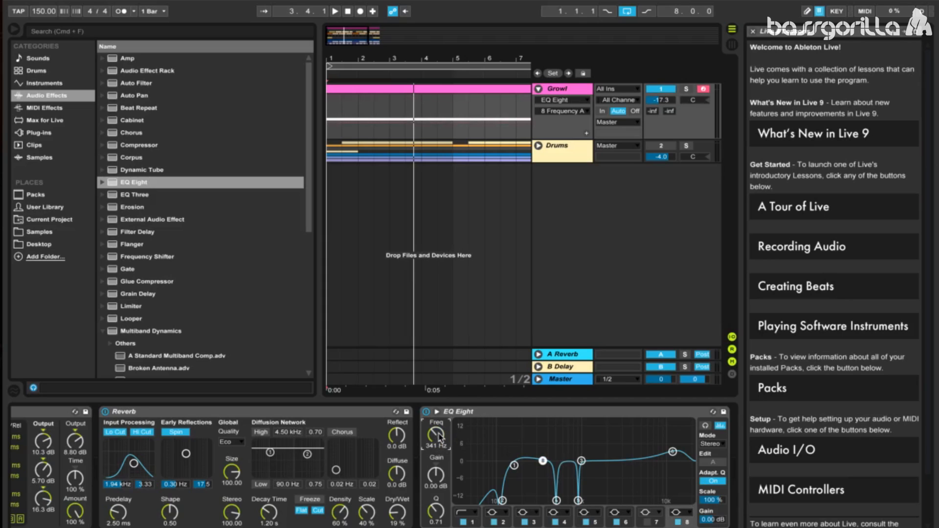
{"action": "left_click_drag", "start_coordinate": [440, 463], "coordinate": [467, 504]}
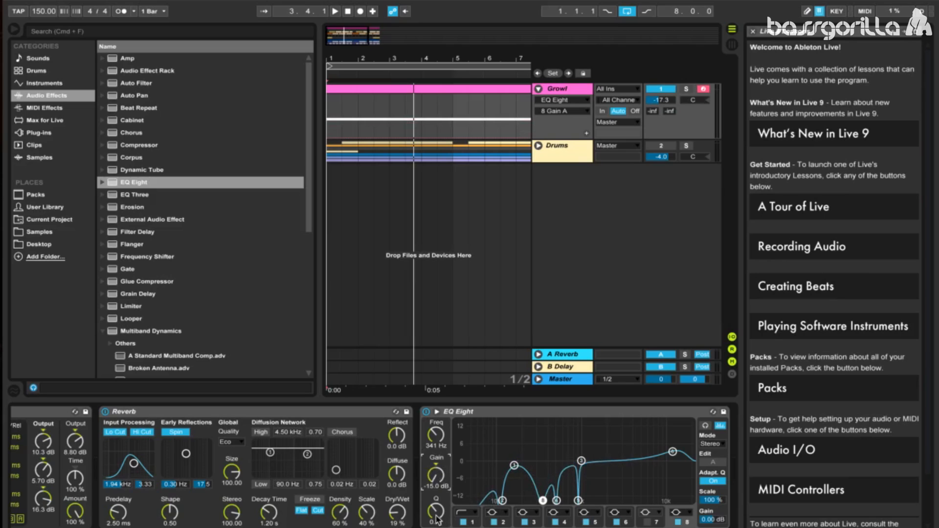
{"action": "left_click_drag", "start_coordinate": [435, 516], "coordinate": [436, 492]}
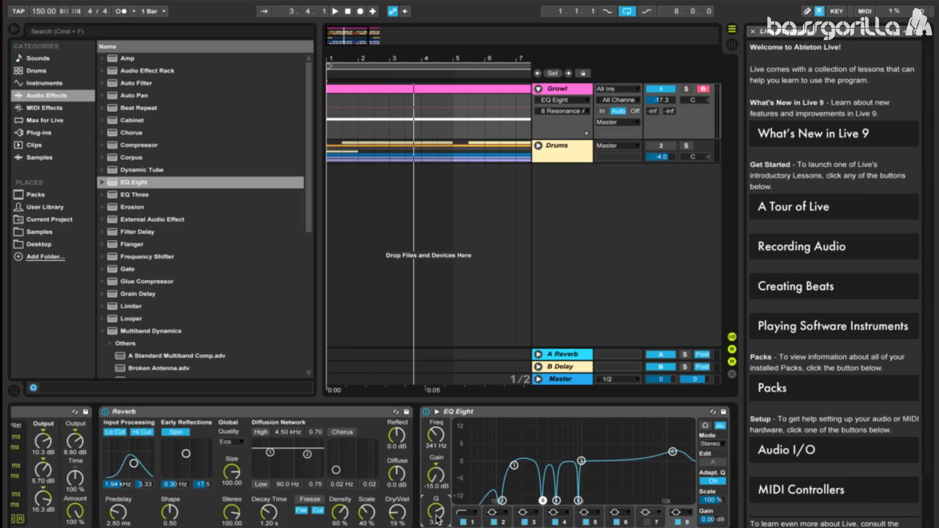
- Add the ClipShifter VST plug-in after EQ Eight on the Growl track, raise its input gain to 4.94 dB, and audition the sound
{"action": "left_click", "coordinate": [39, 132]}
{"action": "double_click", "coordinate": [153, 219]}
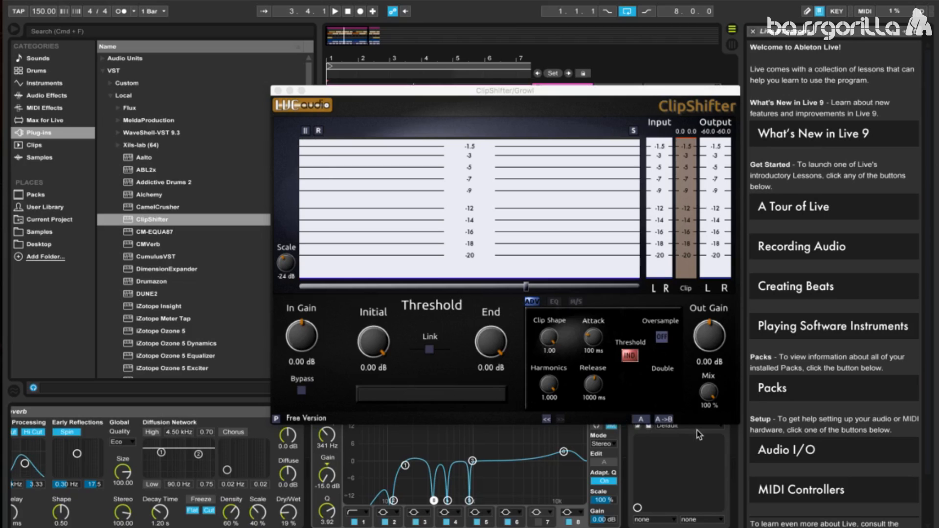
{"action": "left_click", "coordinate": [305, 346]}
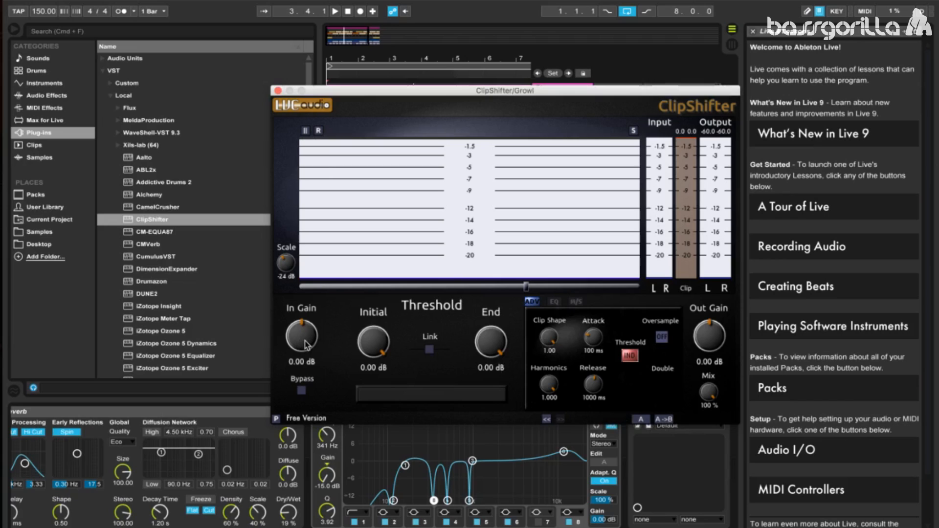
{"action": "left_click_drag", "start_coordinate": [305, 341], "coordinate": [308, 326]}
{"action": "left_click", "coordinate": [335, 12]}
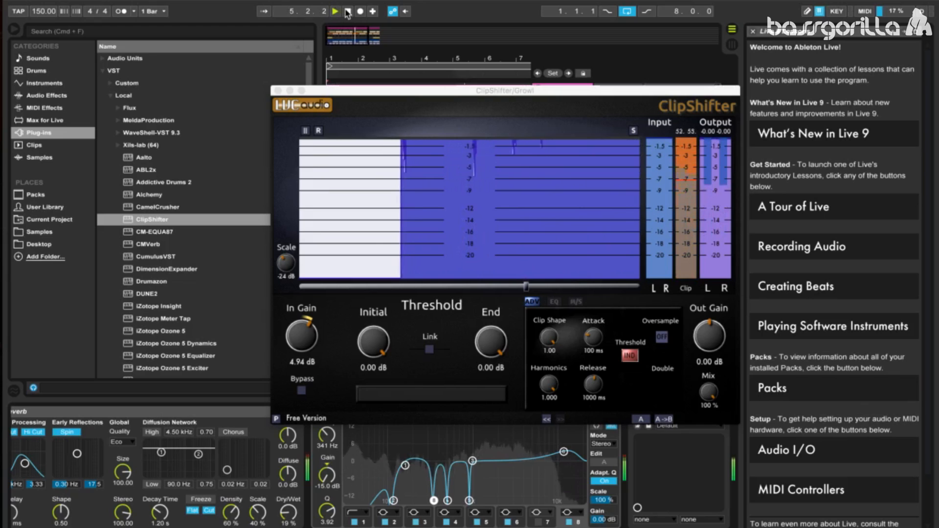
{"action": "left_click", "coordinate": [347, 11]}
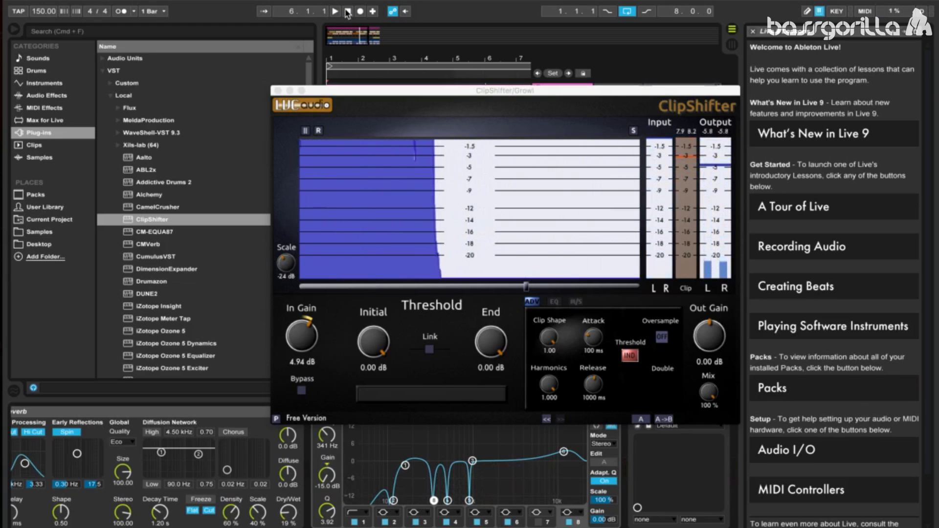